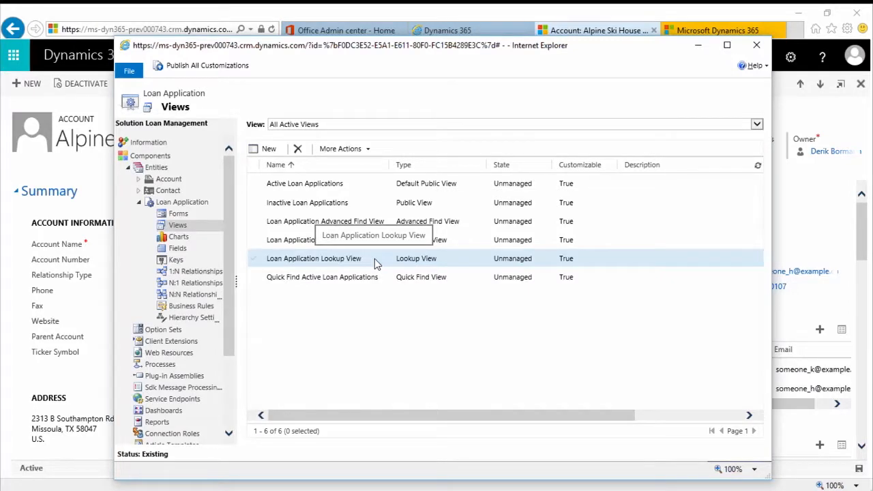
Step: Open the Loan Application Lookup View and select the Applicant and Application Date columns to add to it
double_click(374, 258)
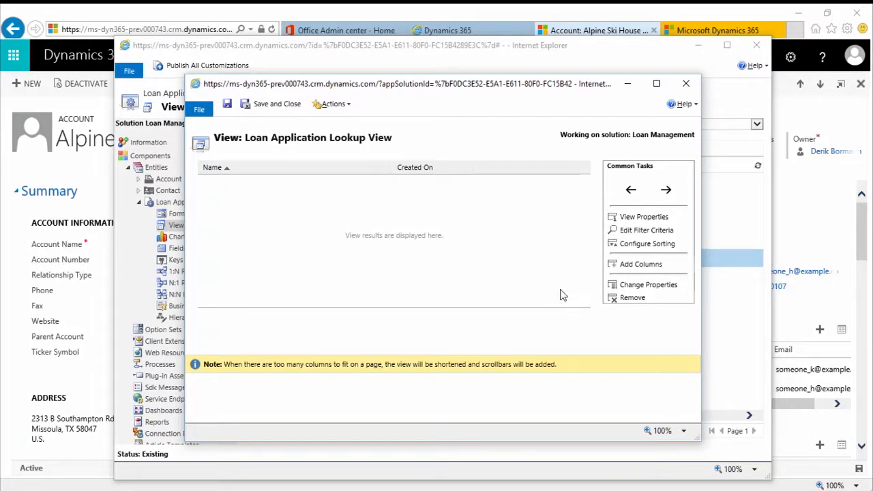
left_click(641, 265)
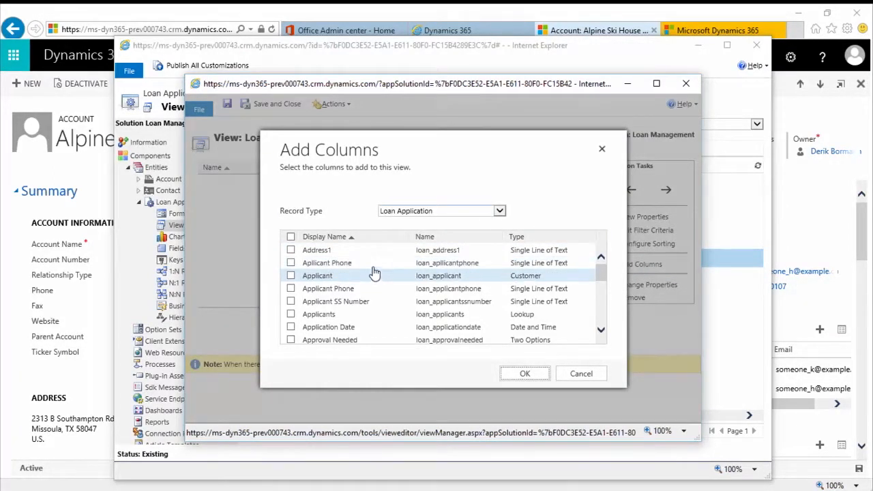
scroll(374, 268, "down", 1)
scroll(374, 269, "down", 1)
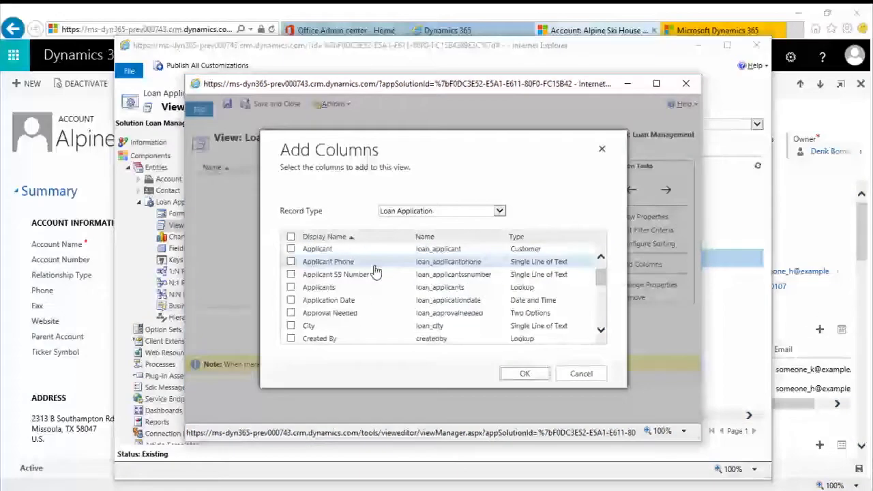
scroll(369, 292, "up", 1)
left_click(290, 267)
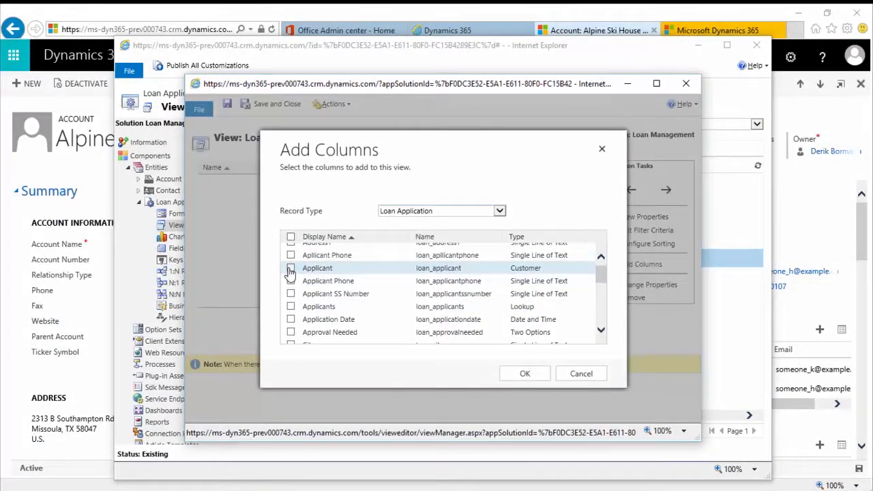
scroll(298, 286, "down", 1)
left_click(292, 304)
Step: Include the Owner and Loan Type columns in the selection and add the chosen columns to the lookup view
scroll(293, 308, "down", 5)
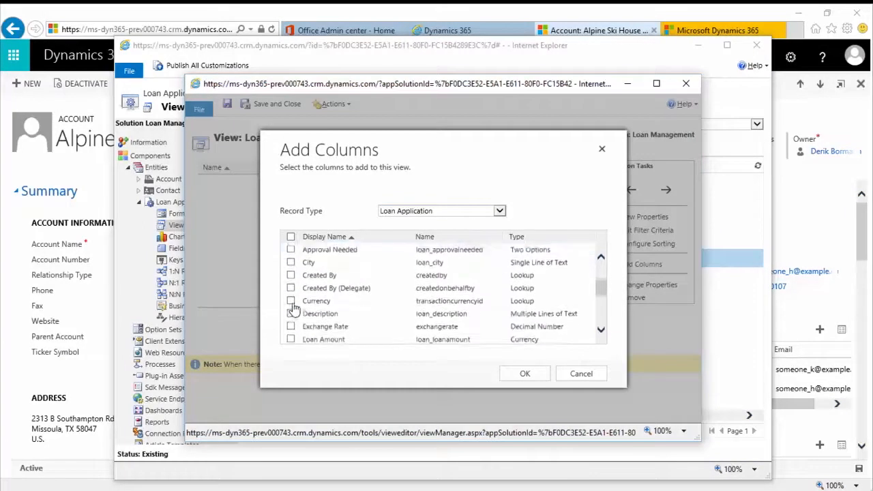
scroll(293, 309, "down", 1)
left_click(292, 306)
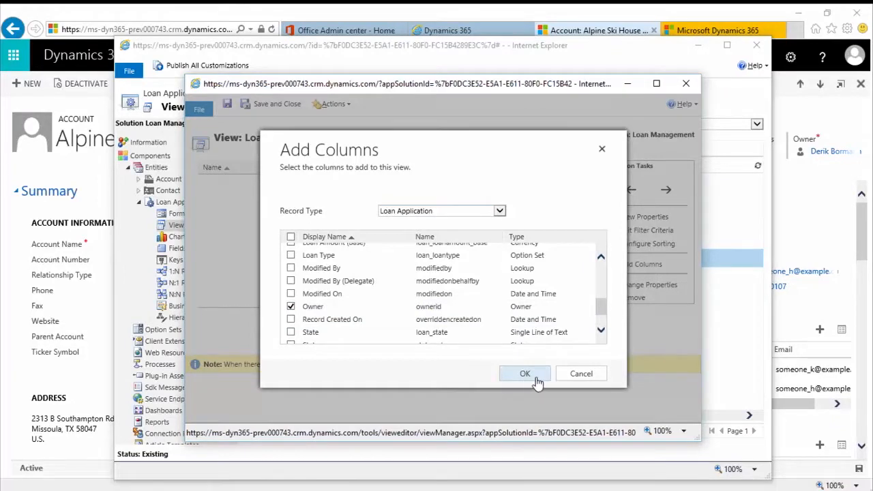
scroll(358, 319, "down", 2)
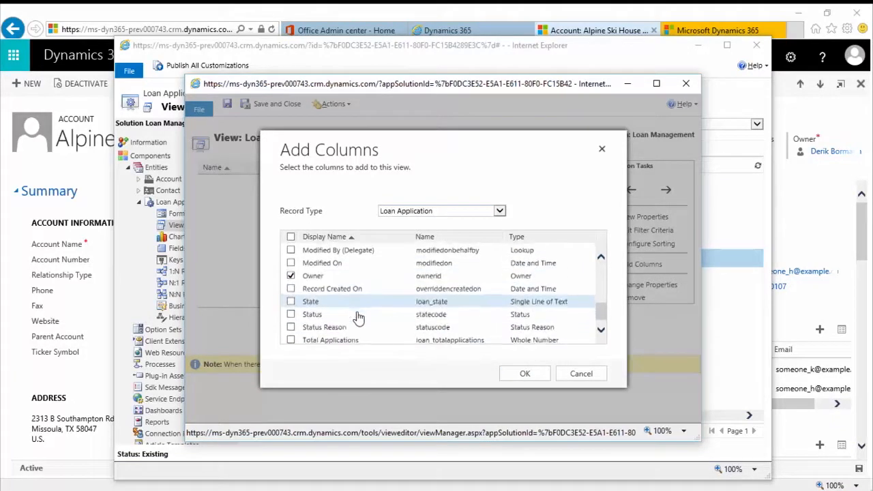
scroll(341, 321, "up", 3)
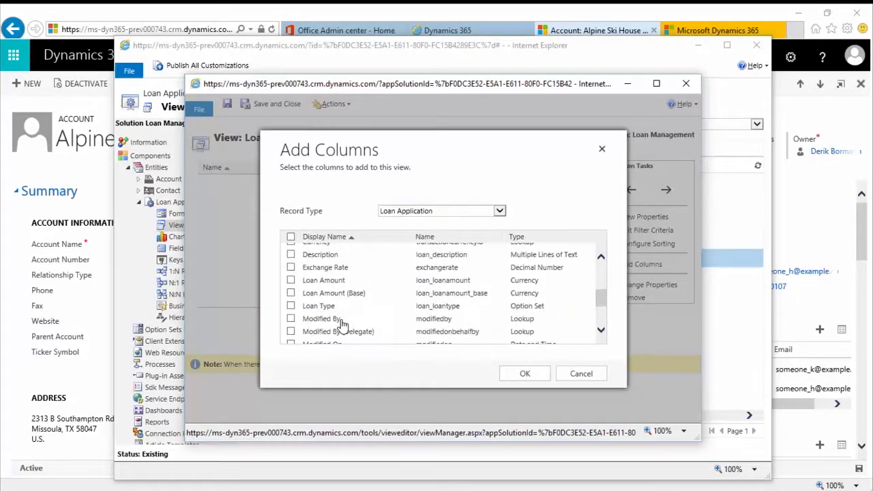
left_click(290, 310)
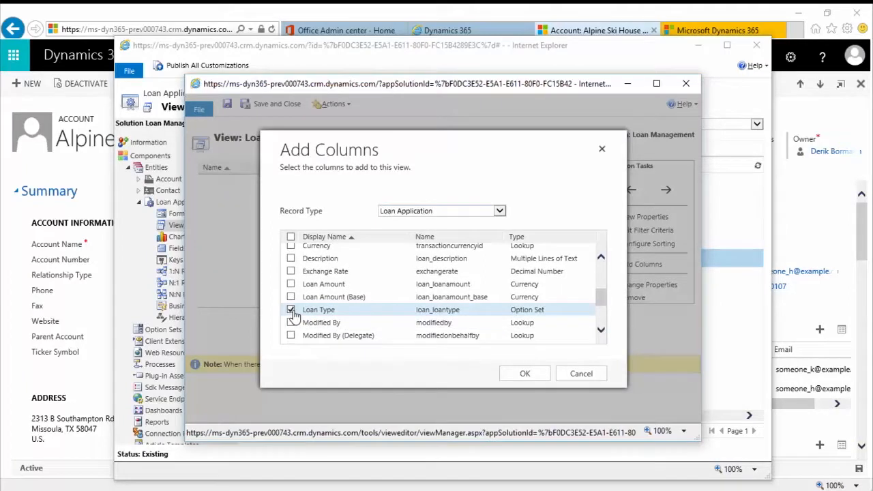
left_click(522, 375)
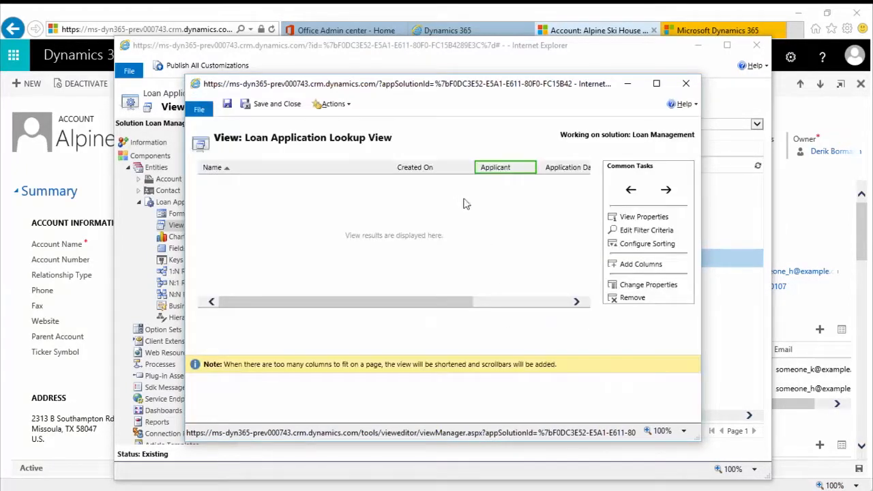
Step: Maximize the view editor window and set the Name column's width to 200px
mouse_move(452, 304)
left_mouse_down()
mouse_move(553, 306)
mouse_move(438, 299)
left_mouse_up()
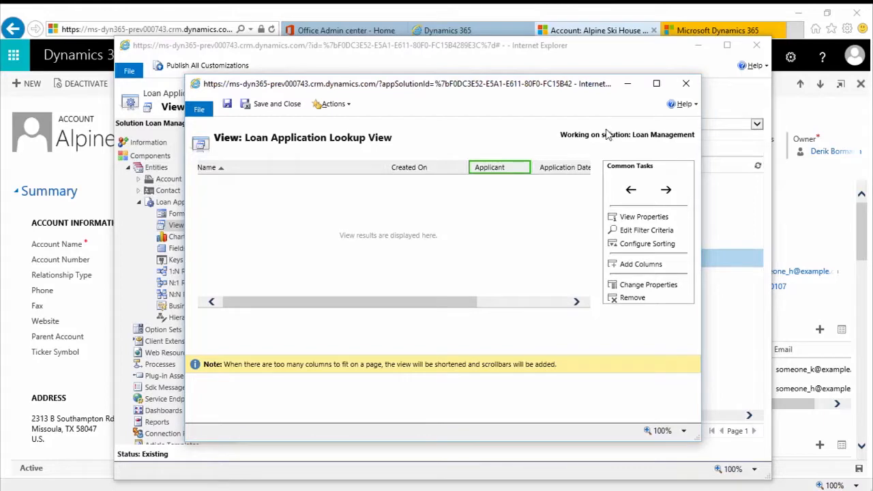
left_click(656, 83)
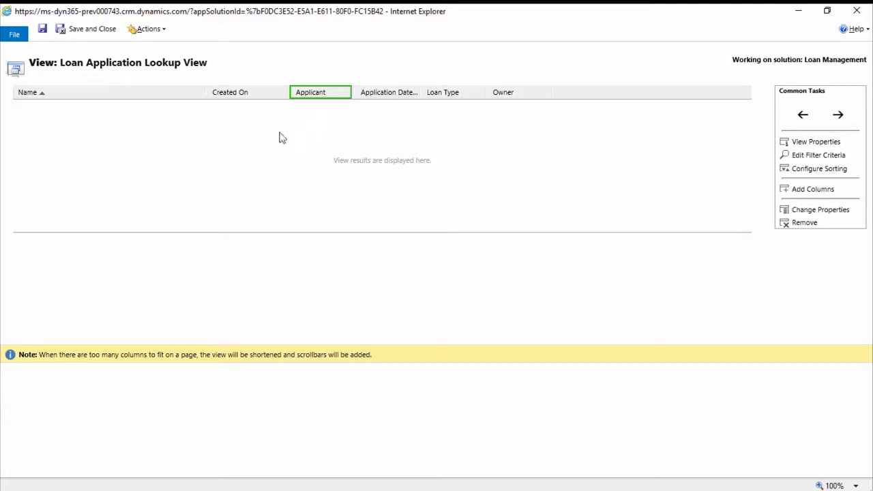
left_click(162, 102)
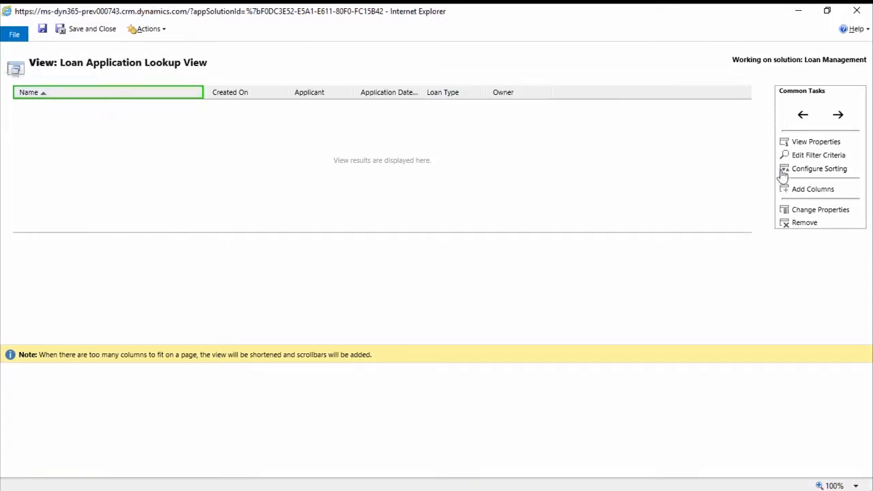
left_click(822, 210)
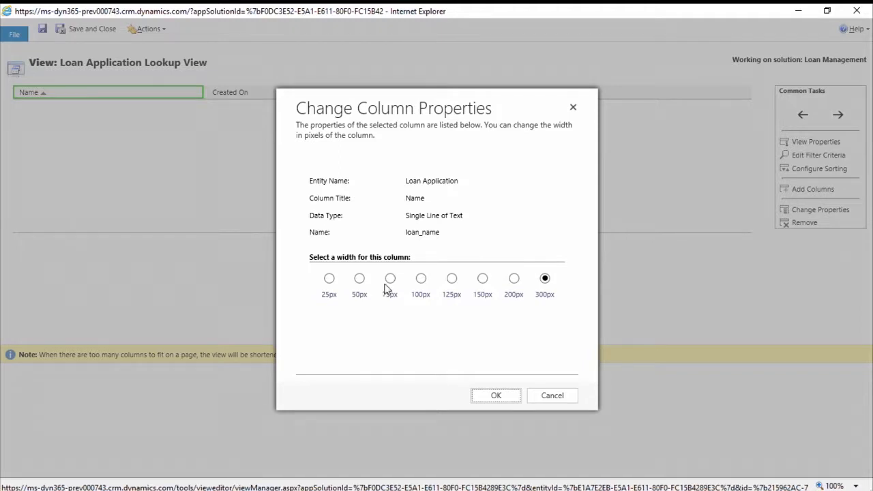
left_click(514, 281)
left_click(514, 401)
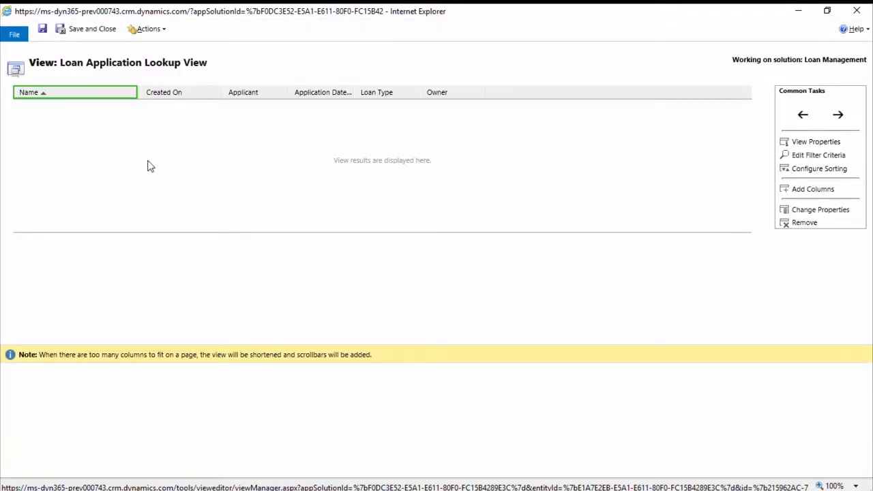
Step: Remove the Created On column from the lookup view and move Loan Type ahead of Application Date
left_click(196, 99)
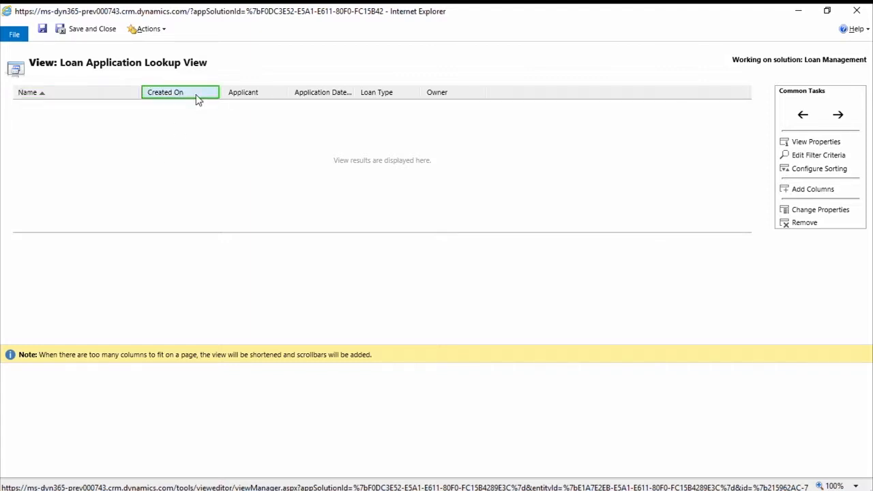
left_click(805, 223)
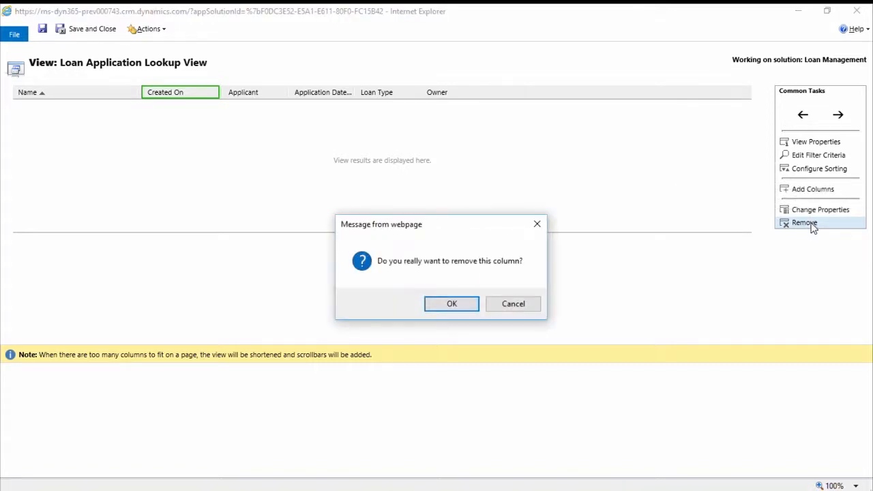
left_click(449, 305)
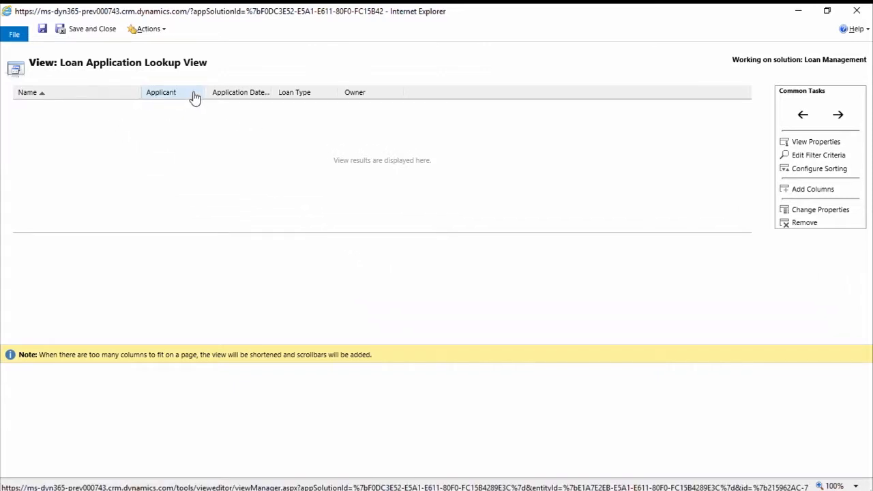
left_click(308, 99)
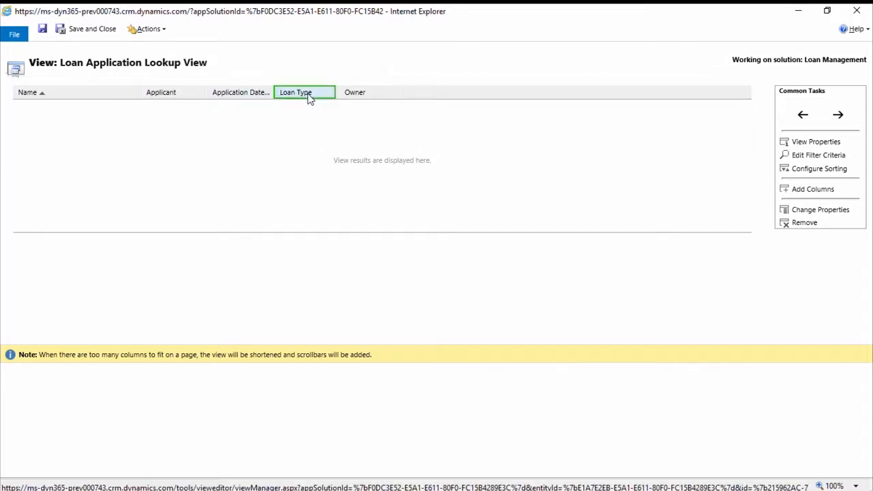
left_click(802, 116)
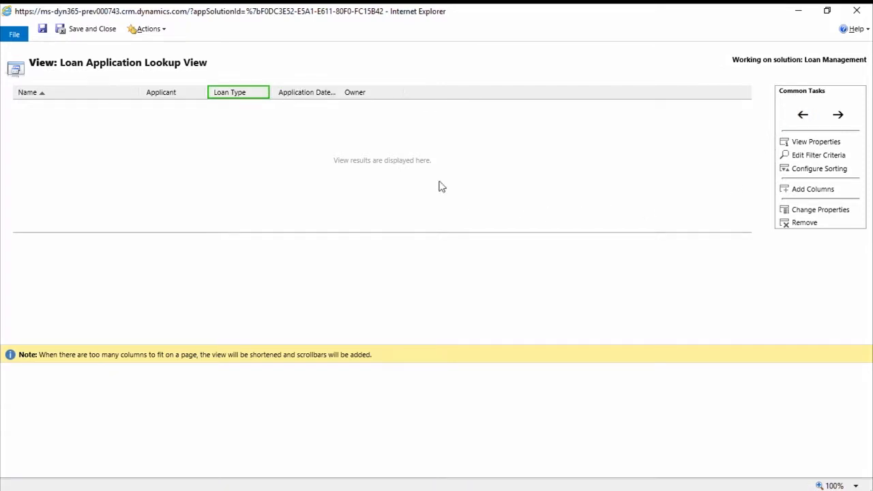
Step: Set the Application Date column's width to 125px
left_click(307, 95)
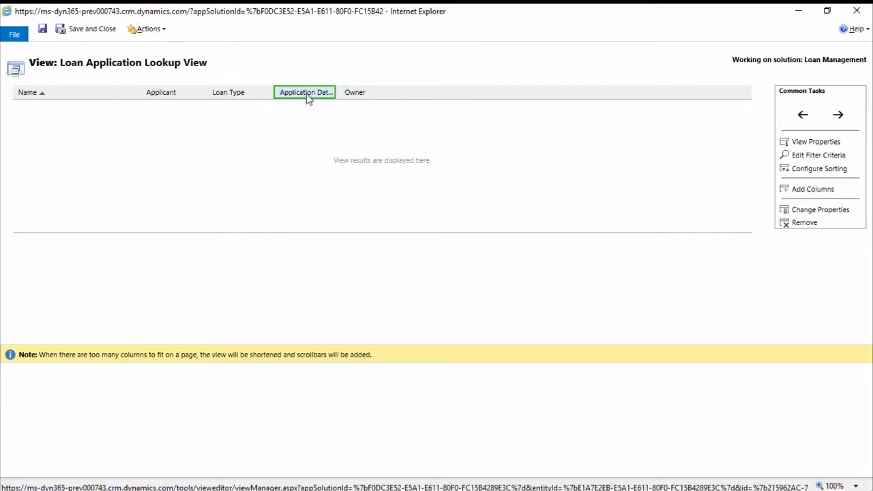
left_click(820, 212)
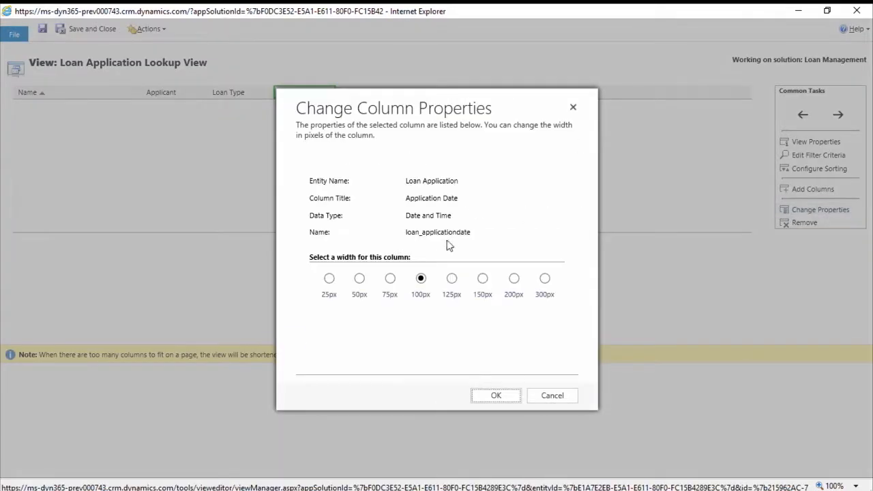
left_click(453, 281)
left_click(497, 397)
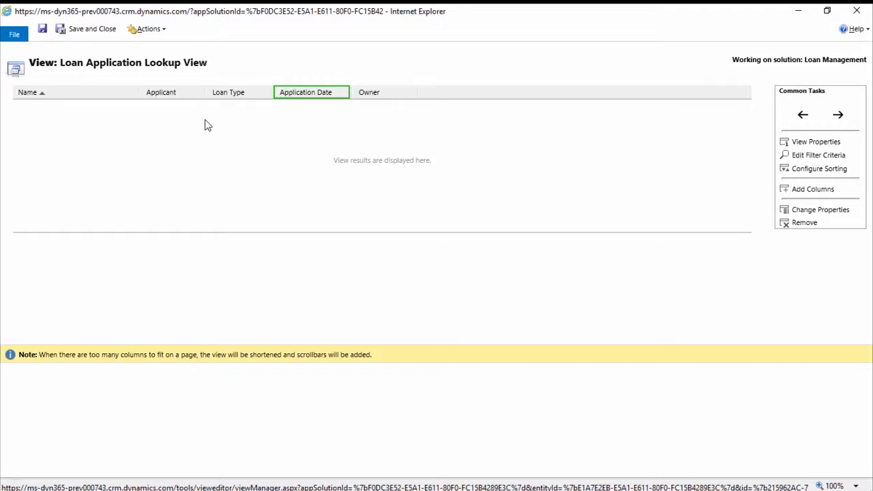
Step: Review the lookup view's default sort order and filter criteria, and save and close the view
left_click(813, 175)
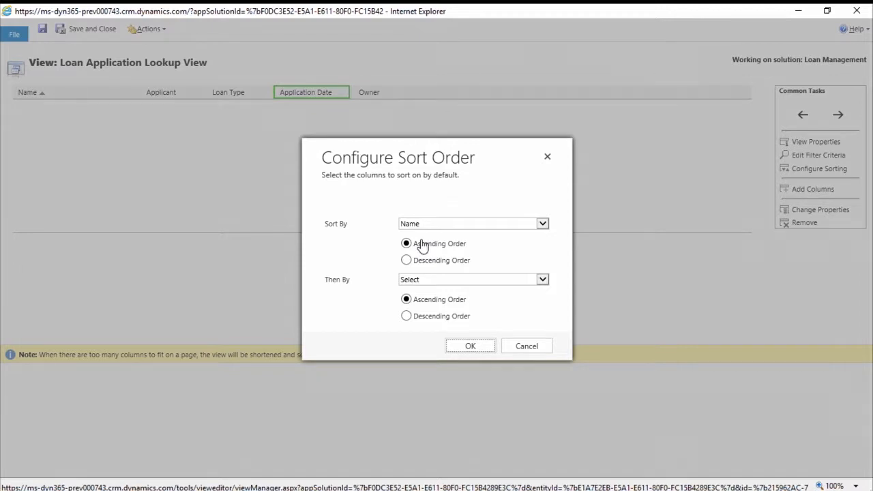
left_click(482, 350)
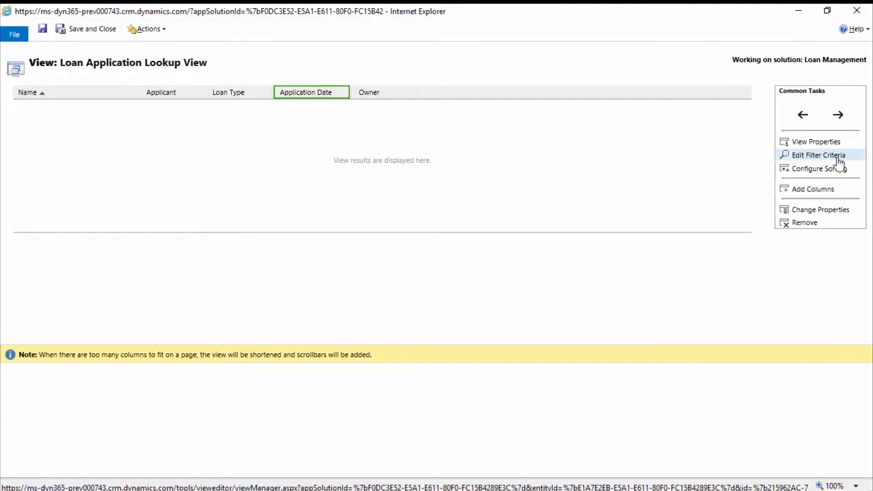
left_click(836, 157)
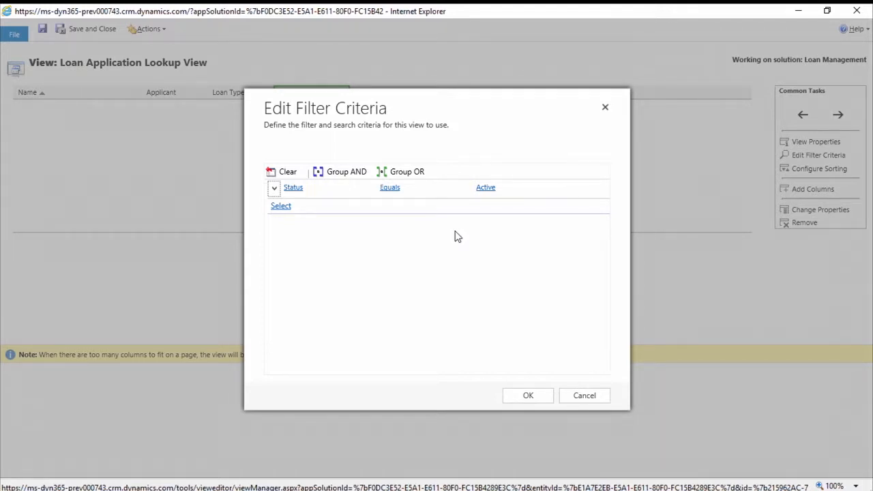
left_click(535, 402)
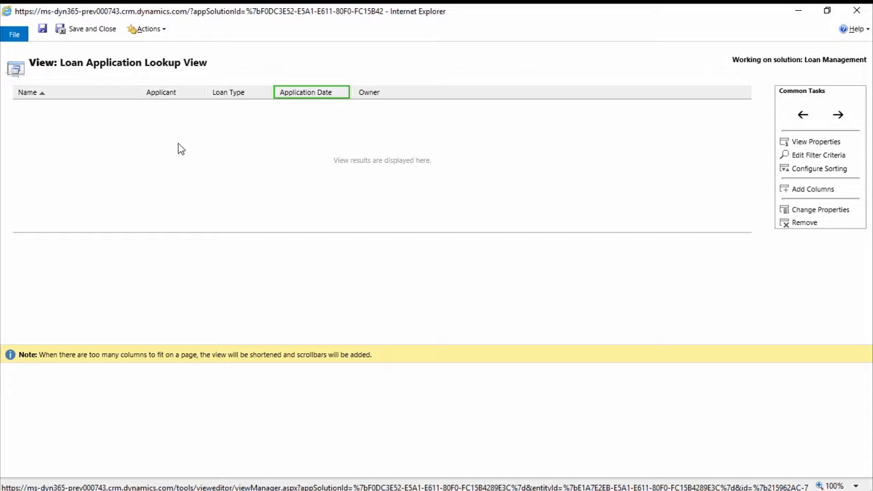
left_click(106, 36)
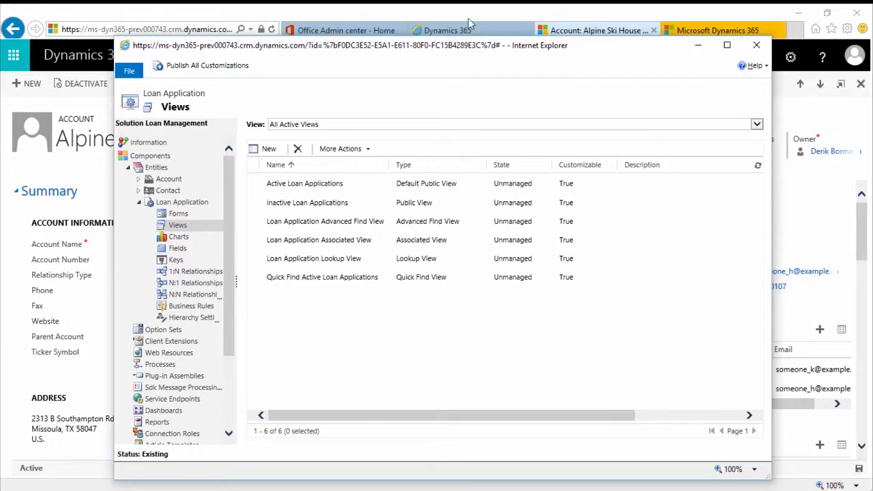
Step: Open the Quick Find Active Loan Applications view and add the Applicant, Application Date, Loan Amount, Loan Type and Owner columns
double_click(476, 281)
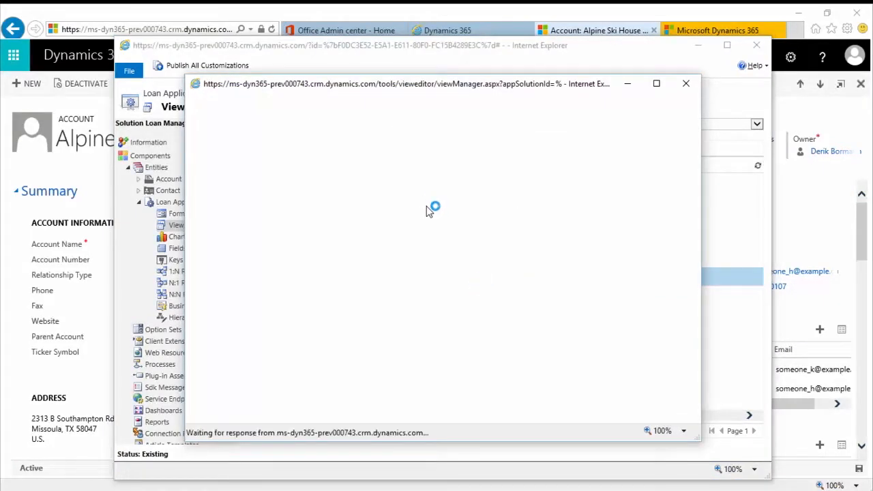
left_click(656, 84)
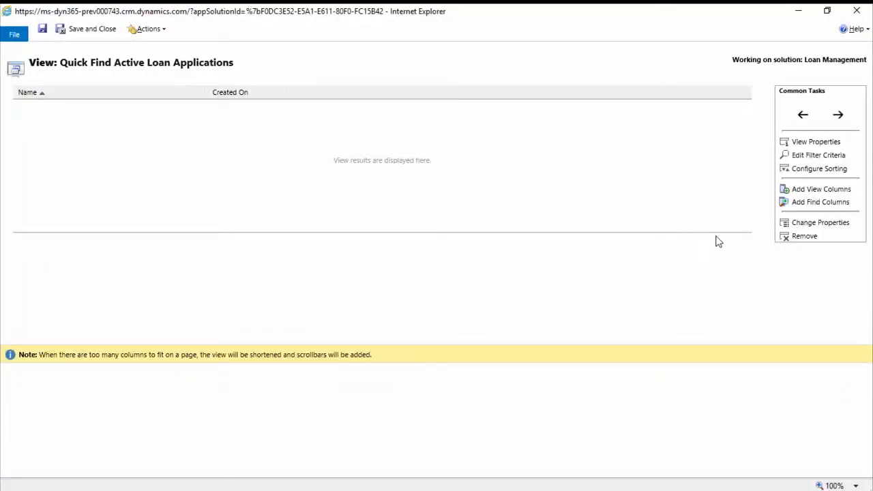
left_click(815, 189)
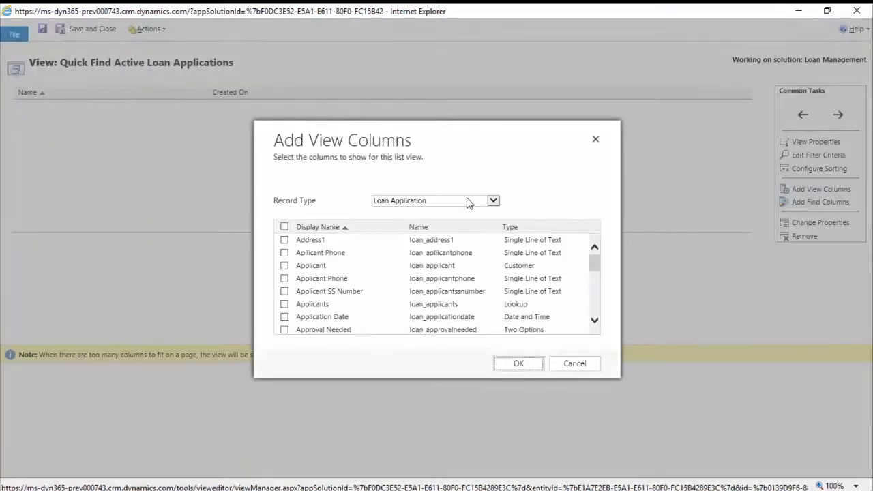
left_click(285, 266)
scroll(284, 276, "down", 1)
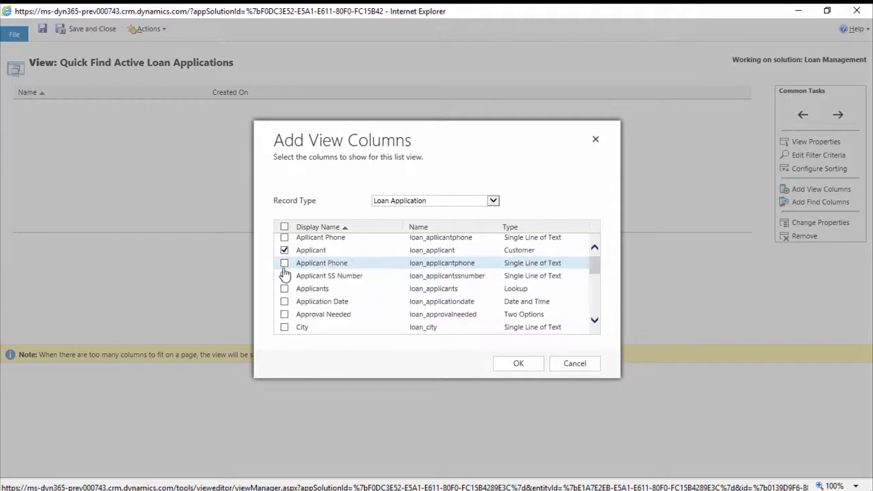
left_click(284, 302)
scroll(284, 307, "down", 5)
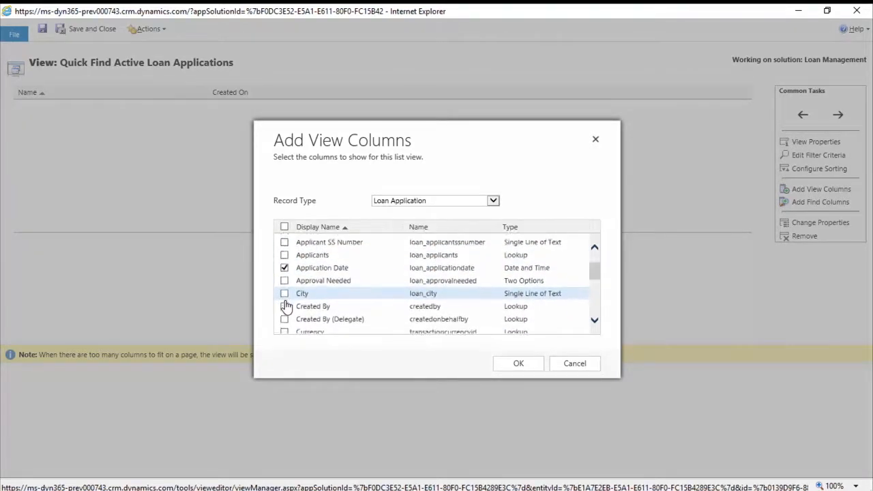
scroll(287, 307, "down", 3)
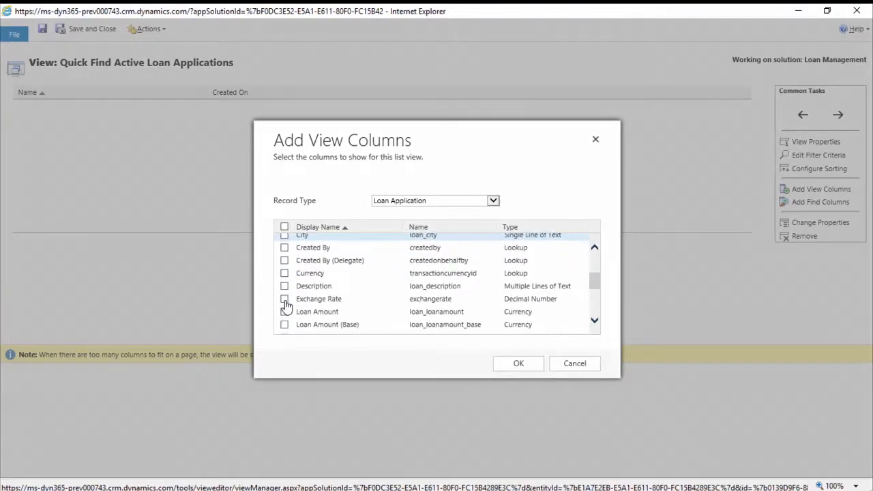
left_click(284, 285)
left_click(284, 310)
scroll(285, 314, "down", 3)
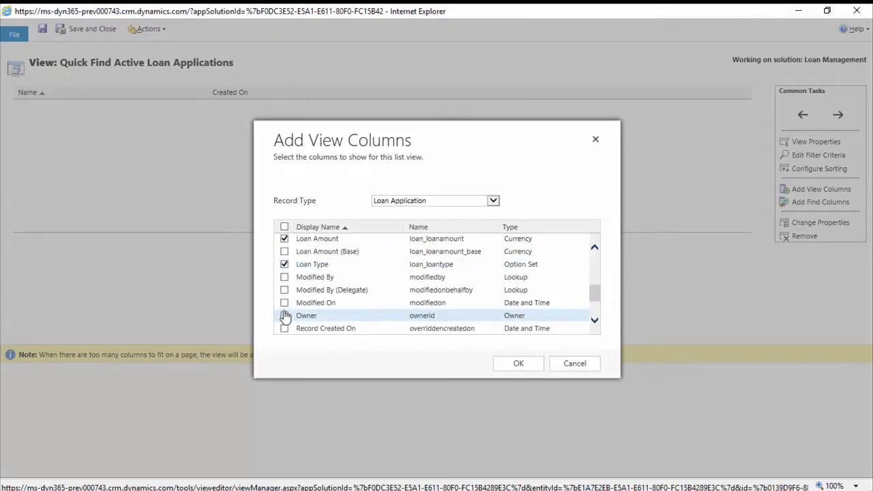
left_click(285, 315)
scroll(300, 310, "down", 3)
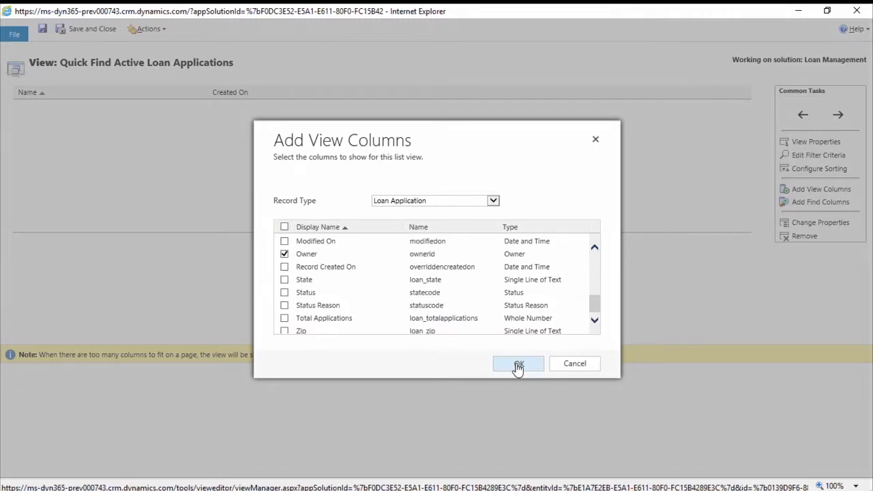
left_click(518, 366)
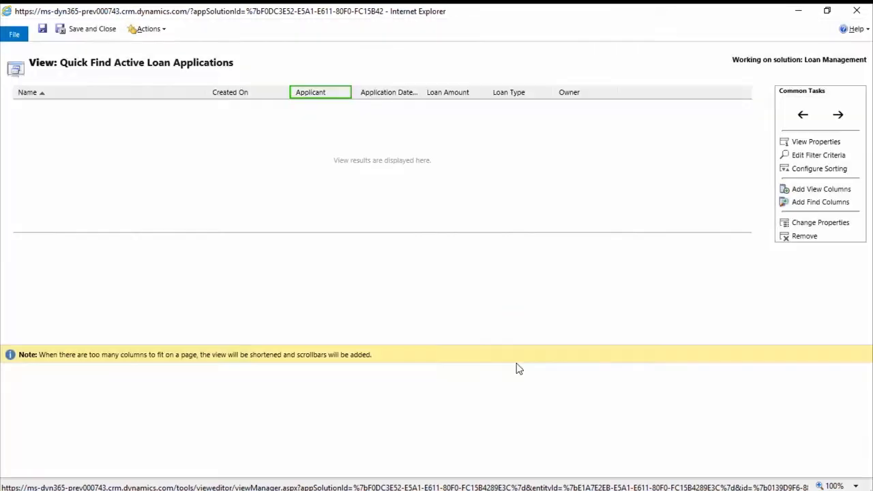
Step: Set the Name column's width to 200px in the Quick Find view
left_click(114, 103)
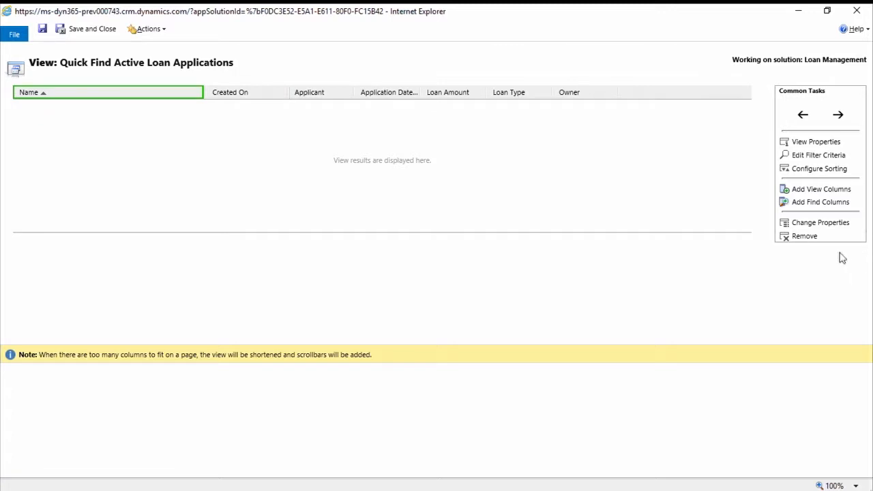
left_click(823, 223)
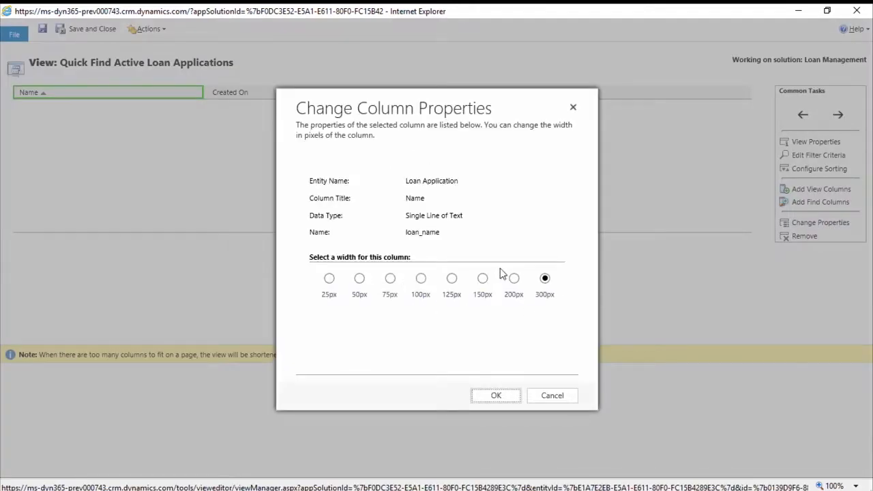
left_click(513, 279)
left_click(513, 400)
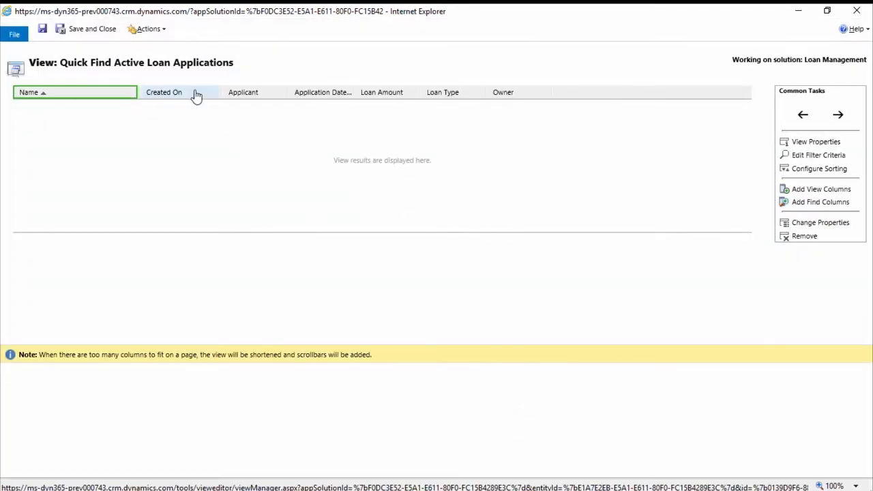
Step: Remove the Created On column from the Quick Find view
left_click(196, 95)
left_click(815, 237)
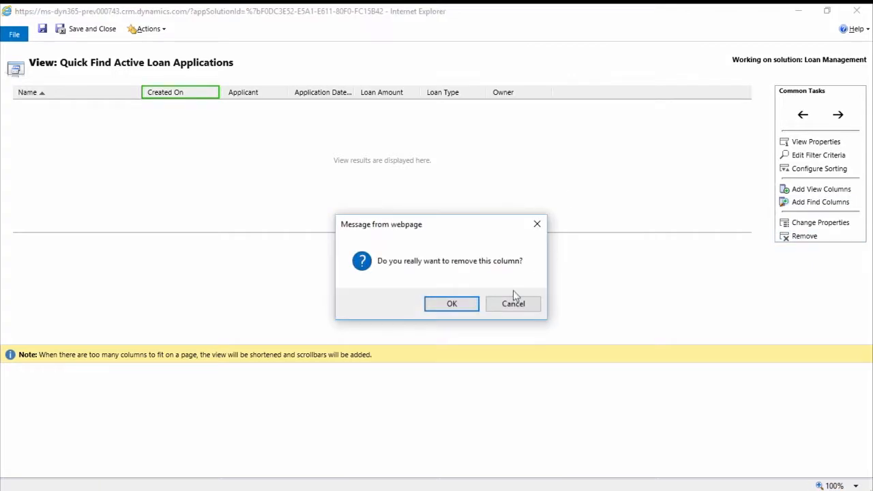
left_click(460, 305)
Step: Move the Loan Amount and Loan Type columns ahead of Application Date
left_click(317, 98)
left_click(803, 115)
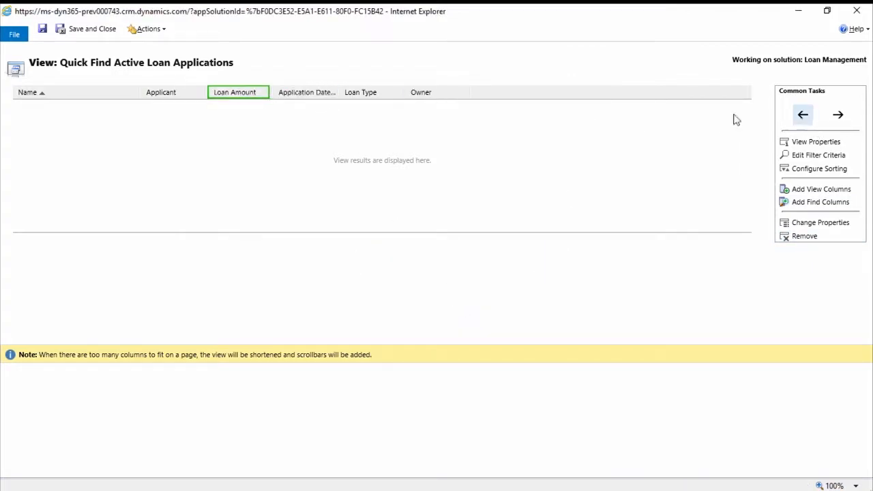
left_click(371, 96)
left_click(803, 116)
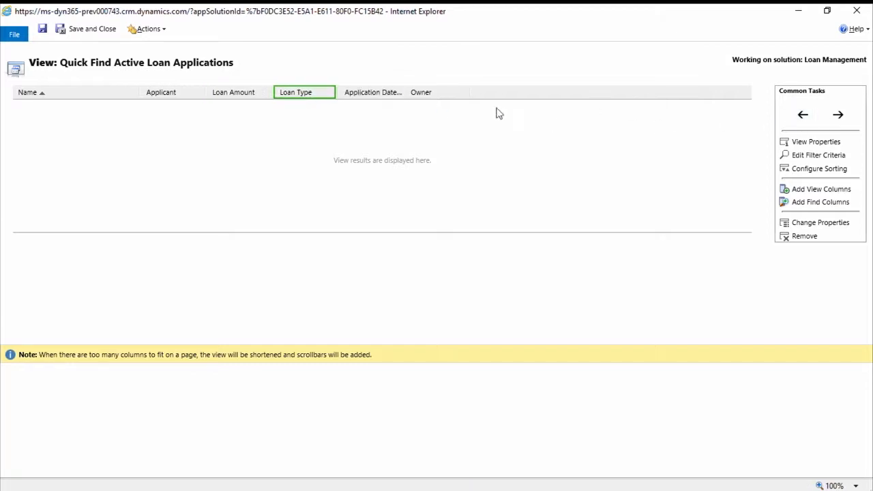
Step: Set the Application Date column's width to 125px in the Quick Find view
left_click(386, 97)
left_click(837, 225)
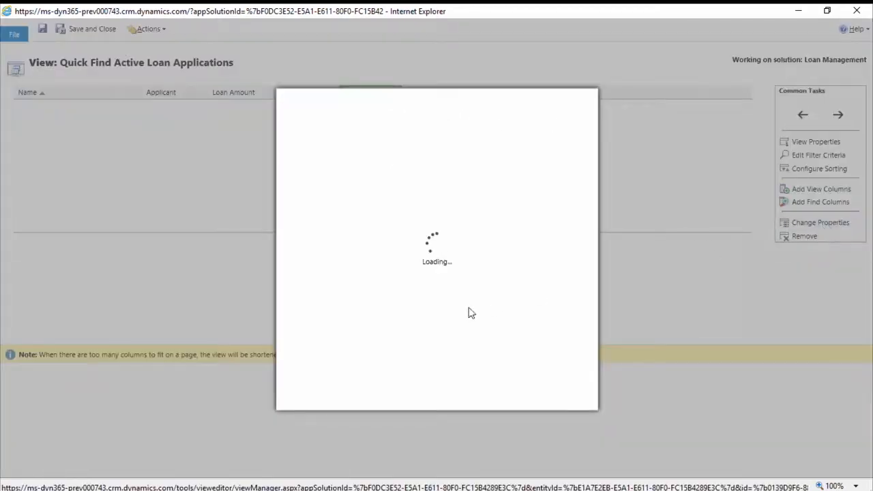
left_click(452, 279)
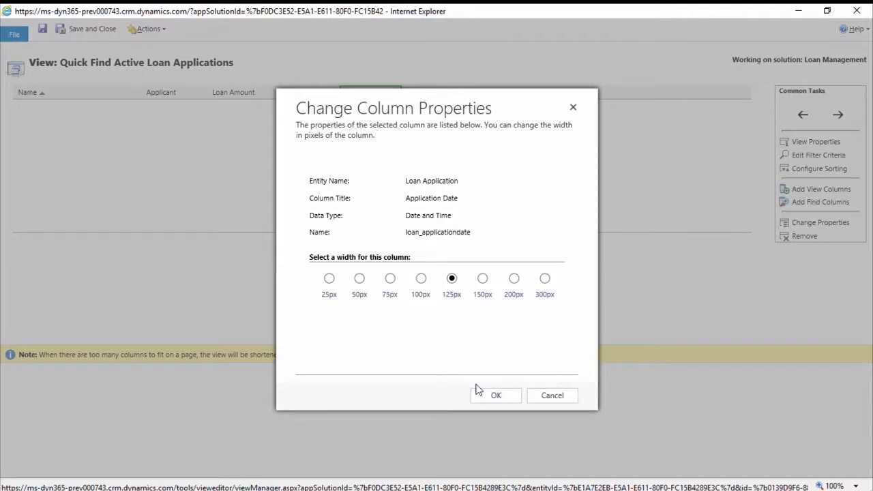
left_click(494, 395)
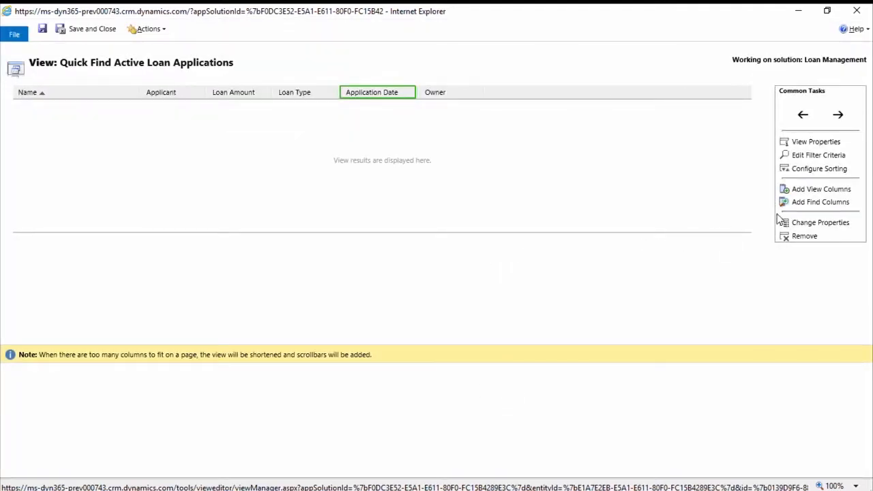
Step: Add City to the Quick Find view's searchable find columns, and save and close the view
left_click(800, 206)
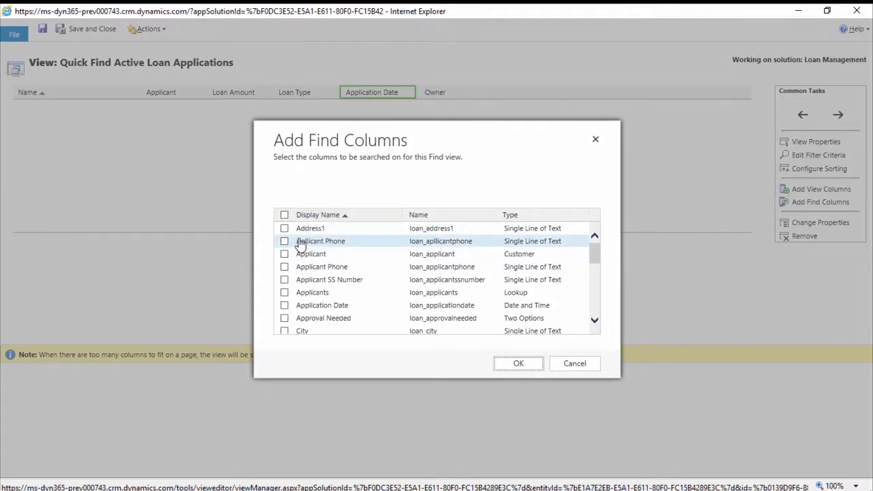
left_click(284, 331)
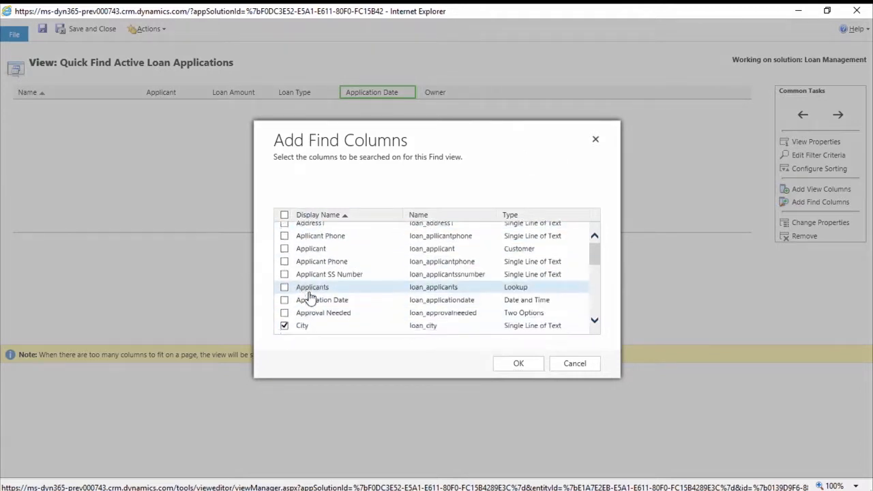
scroll(307, 296, "down", 2)
scroll(309, 297, "down", 4)
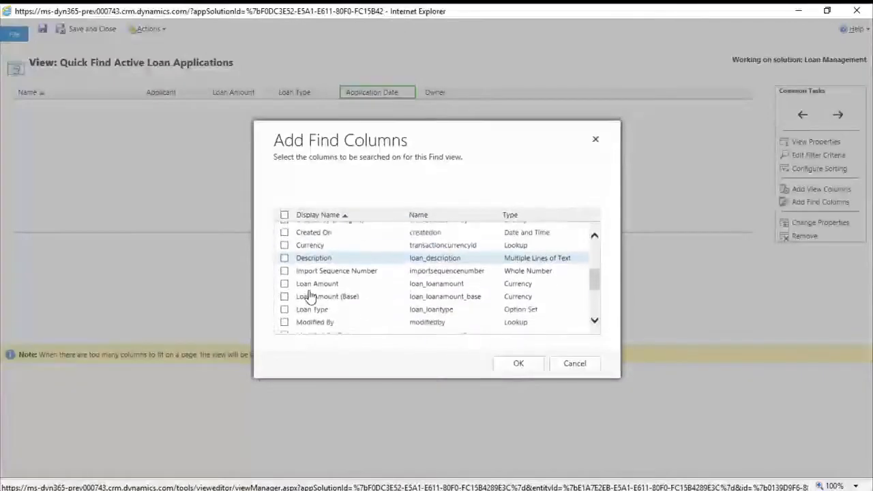
scroll(309, 296, "up", 4)
scroll(309, 296, "down", 3)
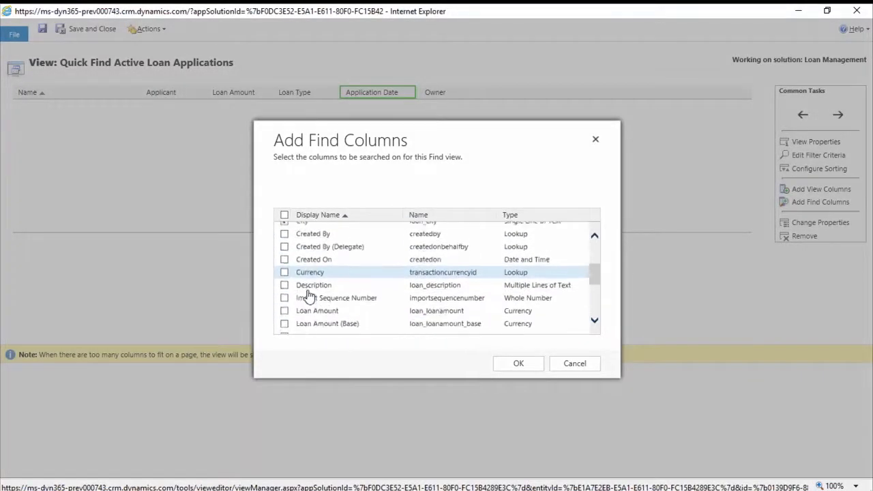
scroll(309, 295, "down", 1)
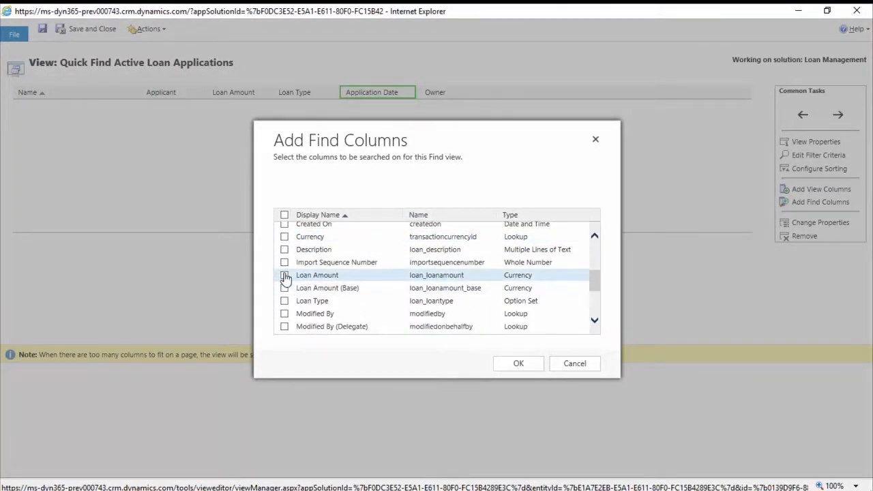
scroll(346, 278, "down", 5)
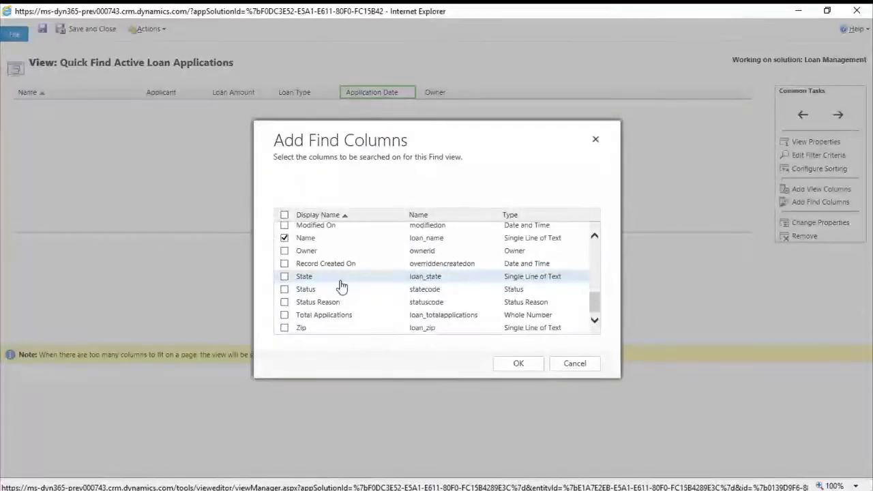
scroll(347, 289, "up", 5)
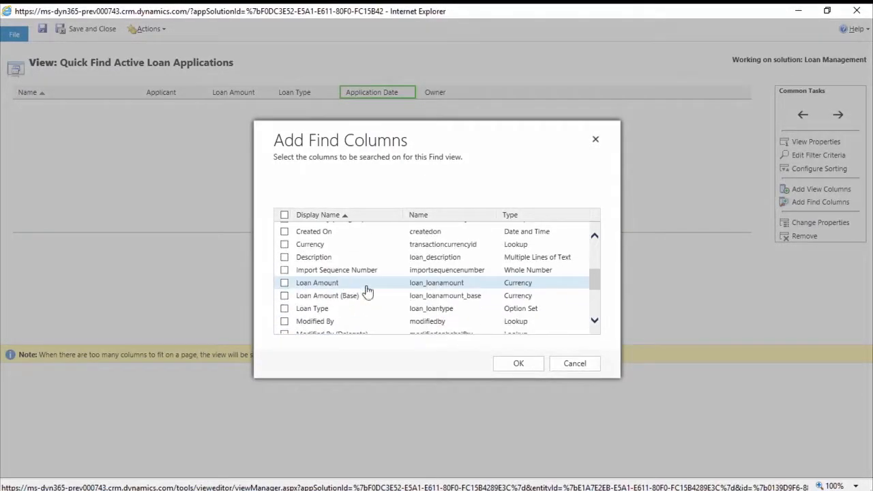
left_click(519, 363)
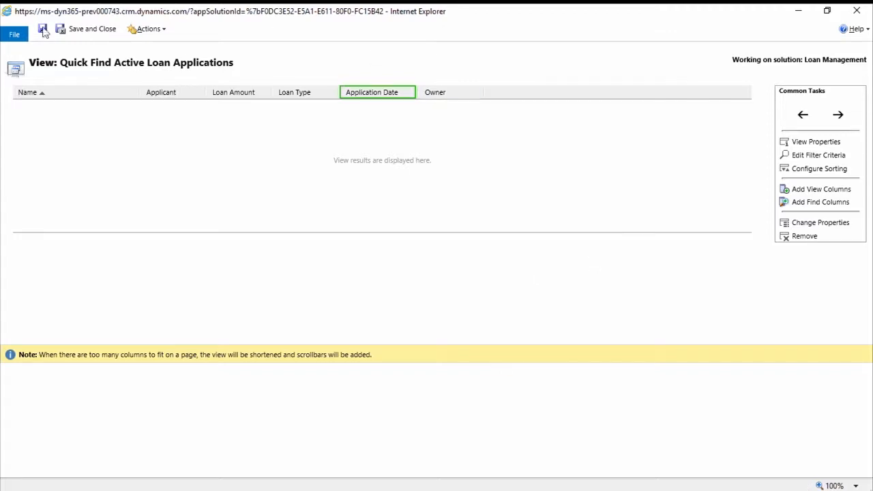
left_click(94, 31)
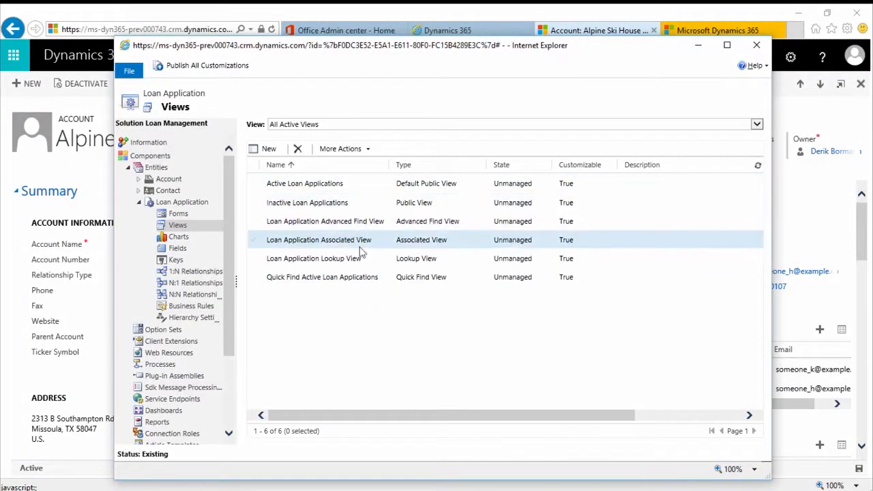
left_click(369, 183)
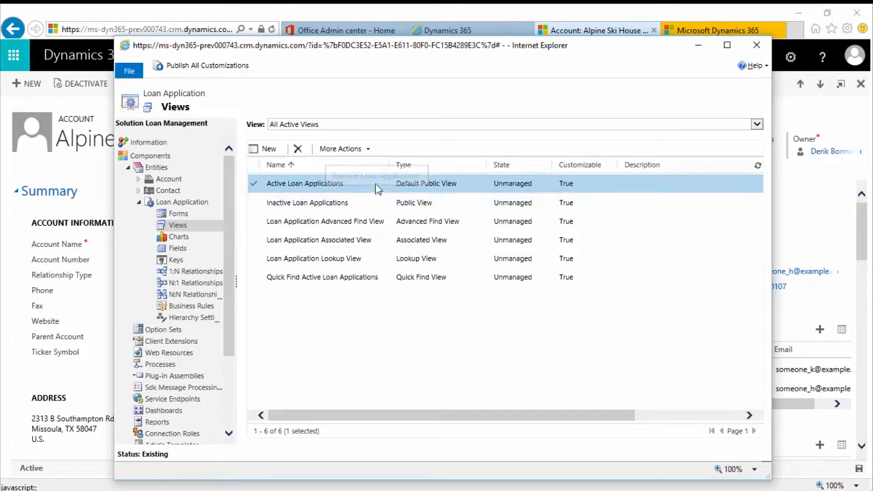
left_click(363, 150)
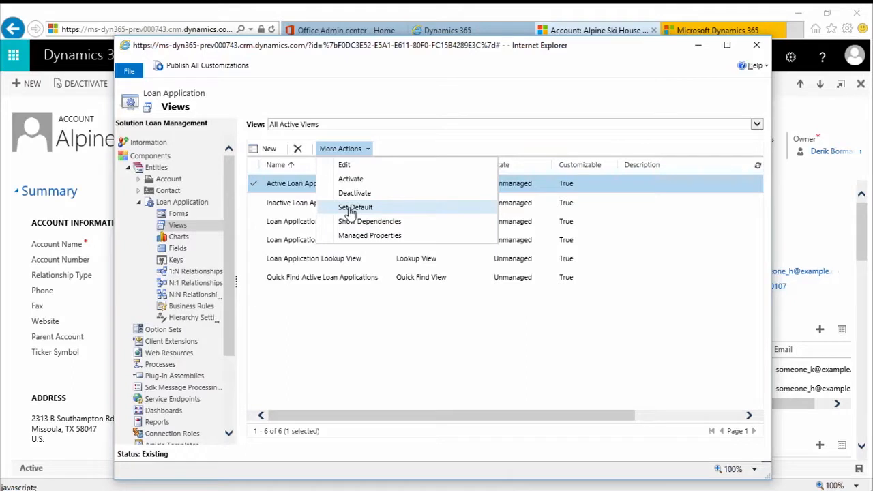
left_click(337, 347)
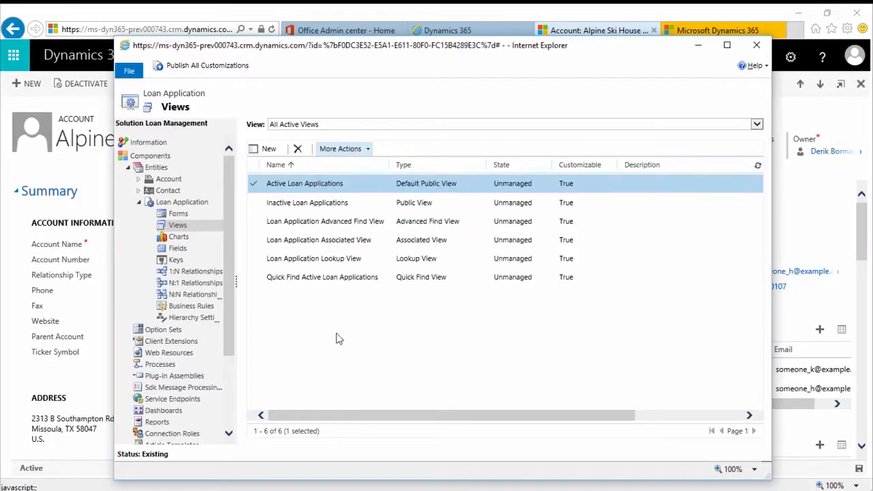
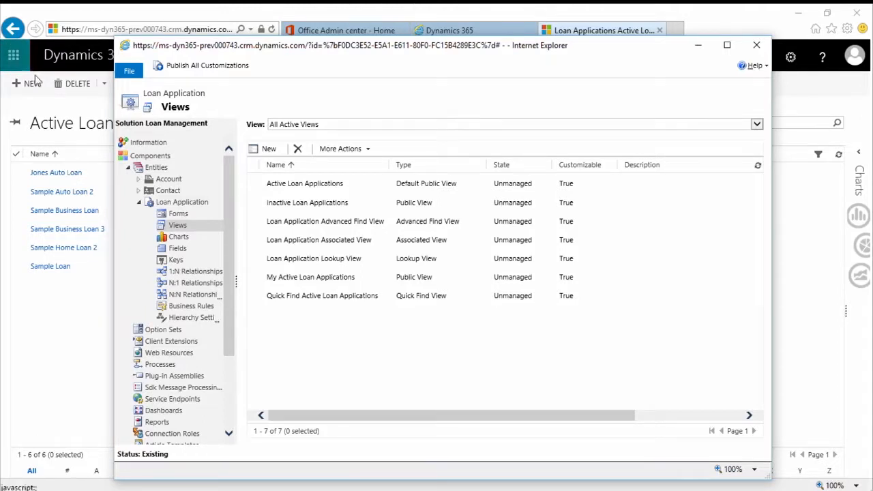
Step: Create a Loan Application system chart named Sample Loan Apps, previewed with the Active Loan Applications view
left_click(196, 239)
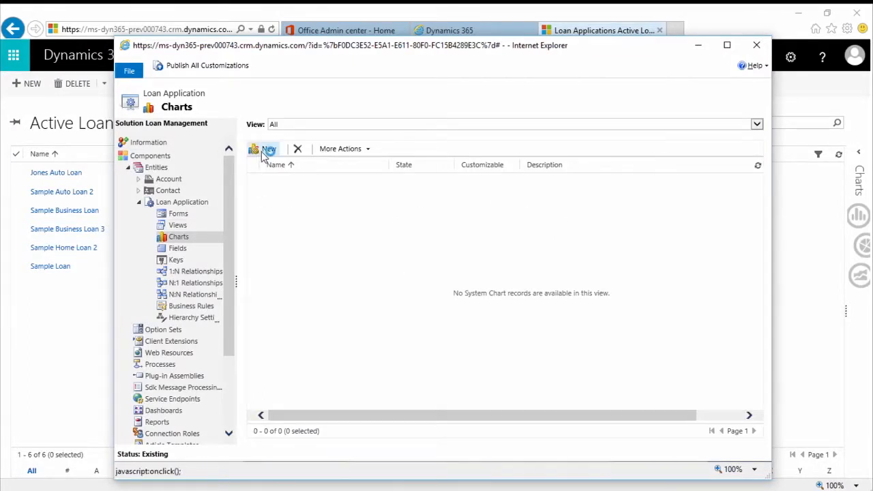
left_click(268, 150)
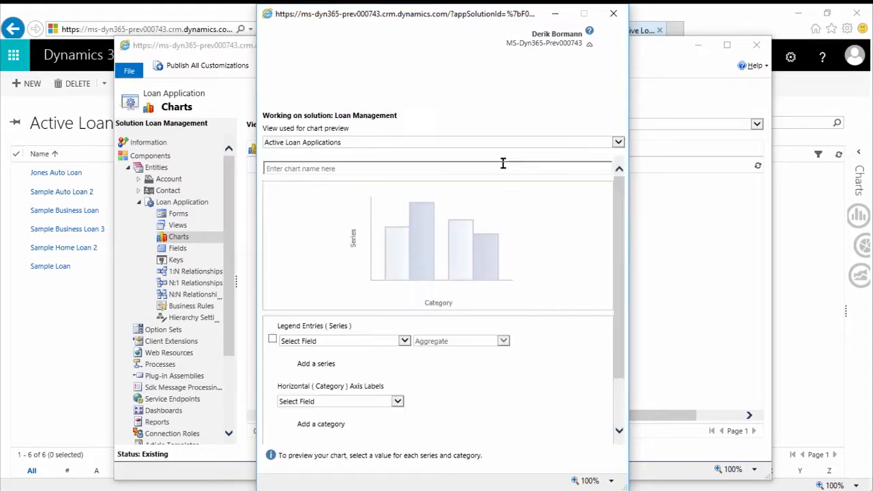
left_click(352, 143)
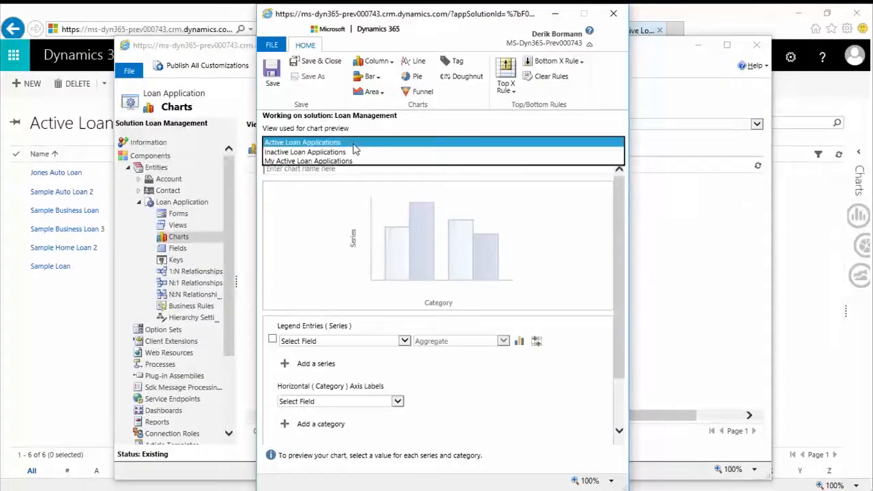
left_click(354, 146)
left_click(302, 171)
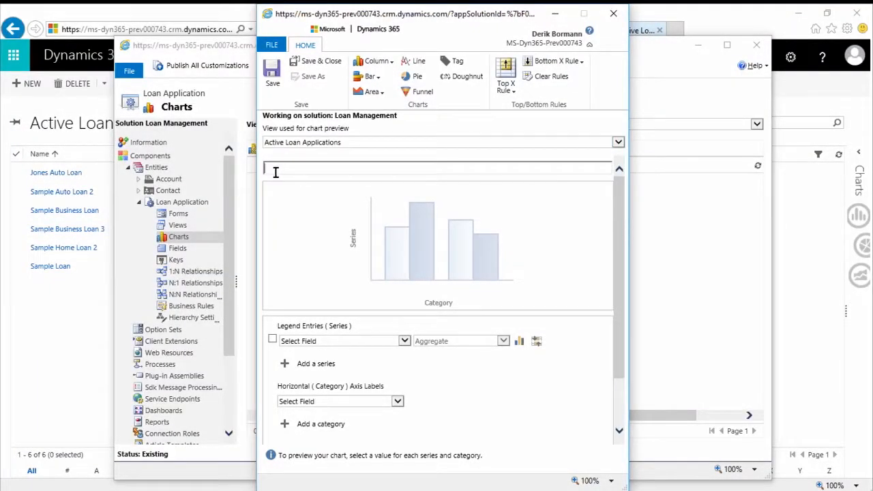
type("Sample Loan Apps")
left_click(365, 146)
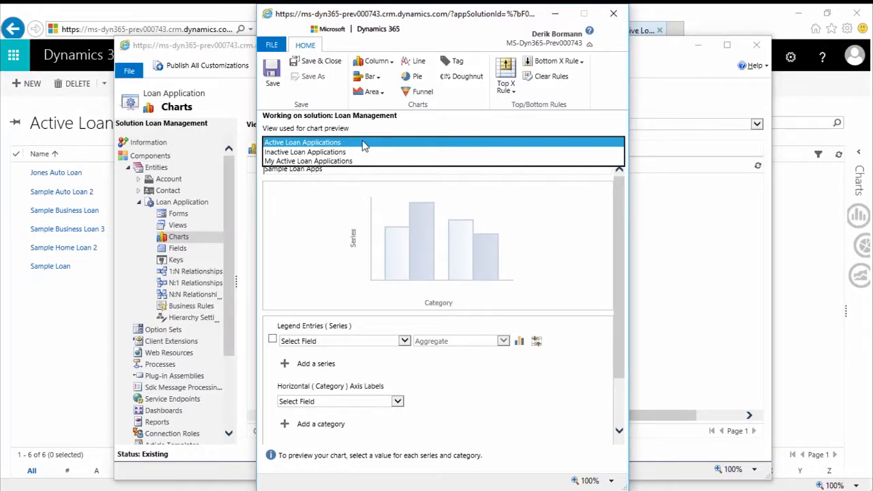
left_click(362, 144)
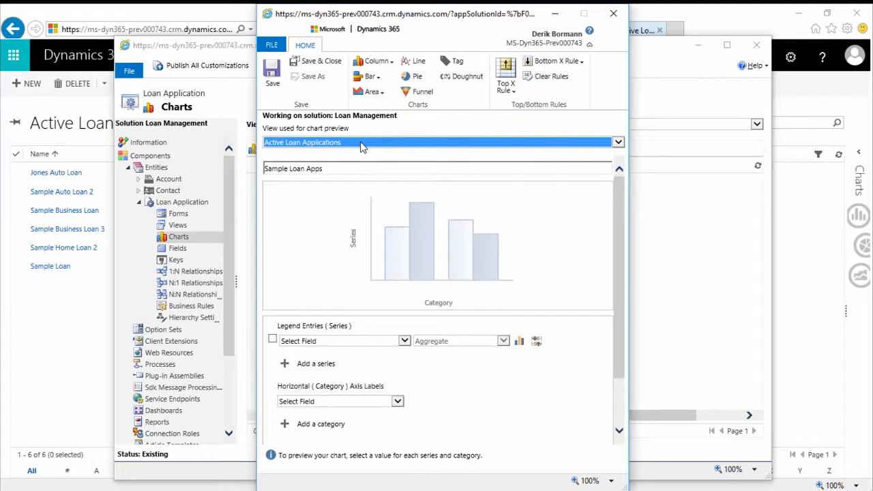
Step: Set the chart's series to Loan Amount and its horizontal category axis to Loan Type
left_click(404, 341)
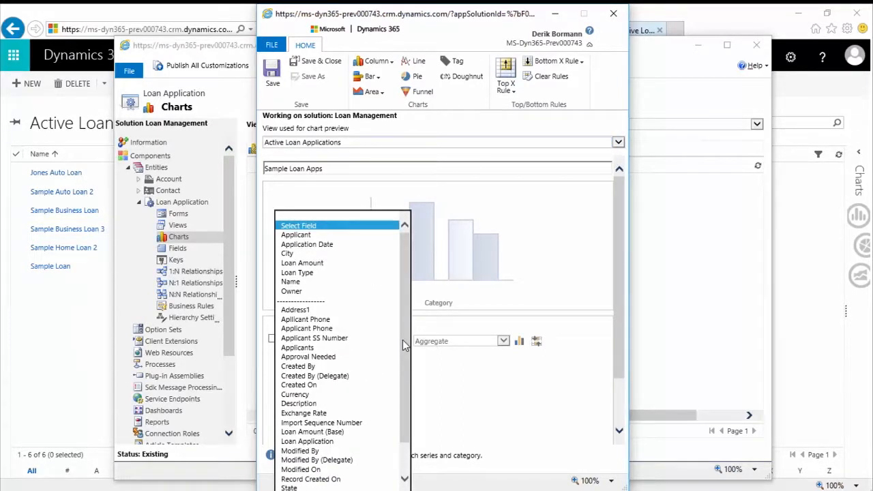
left_click(325, 264)
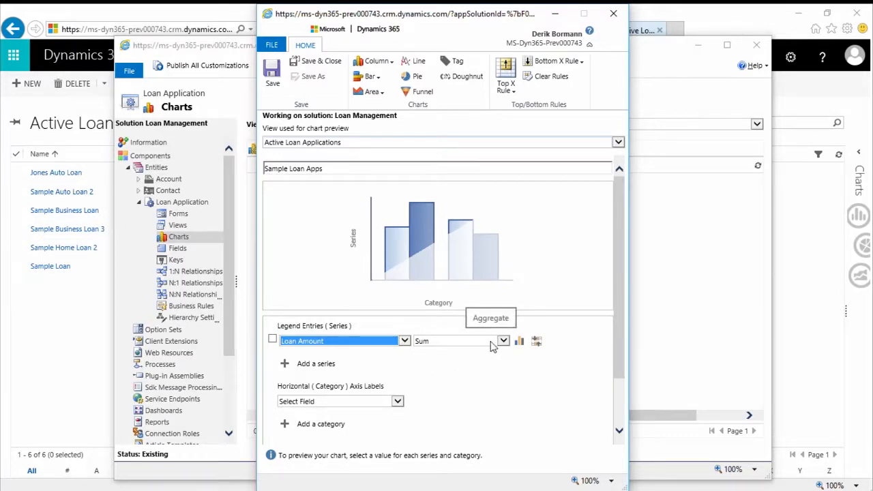
left_click(397, 402)
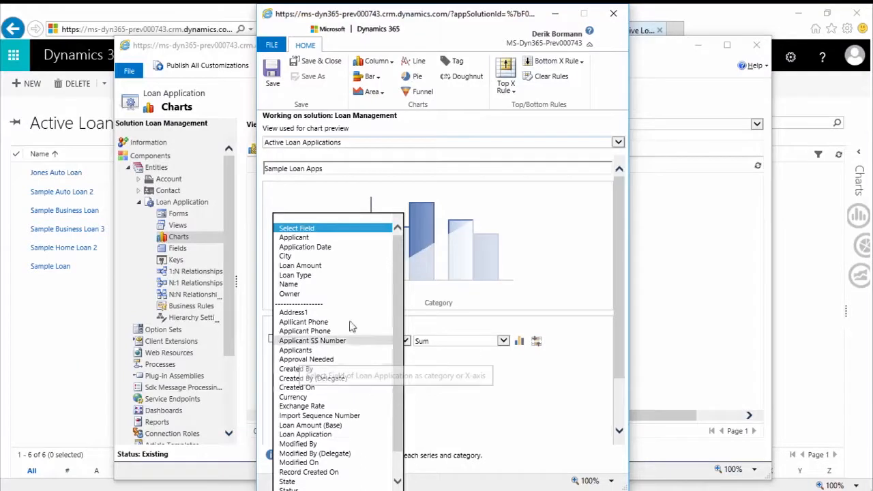
left_click(321, 276)
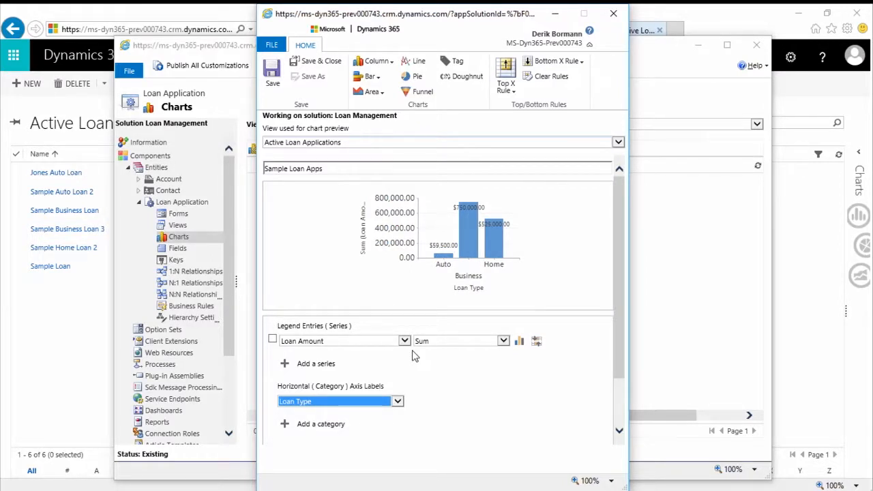
left_click(537, 341)
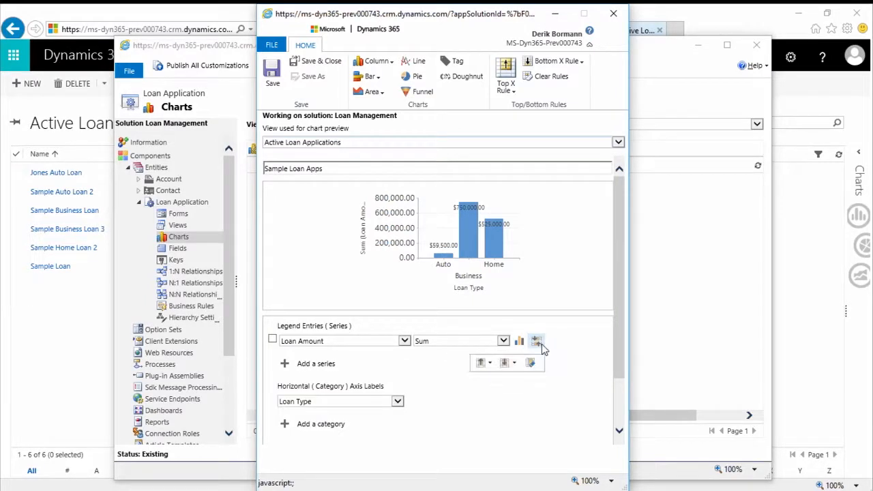
left_click(489, 366)
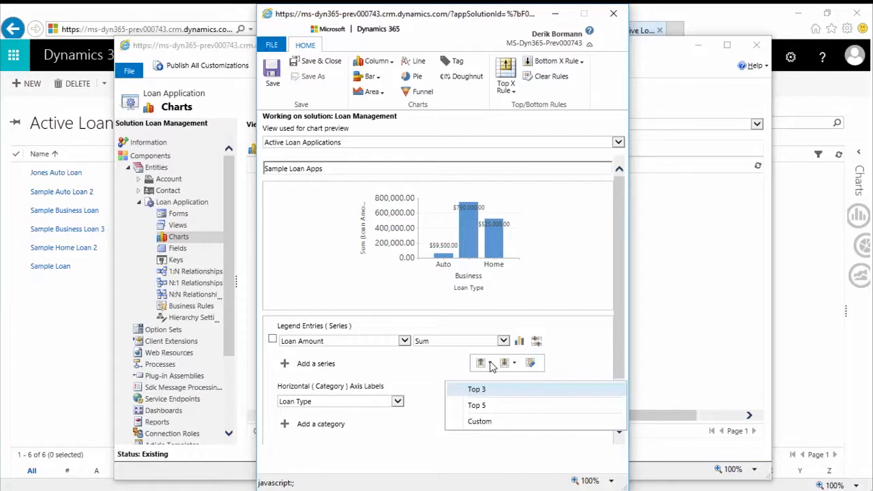
left_click(590, 351)
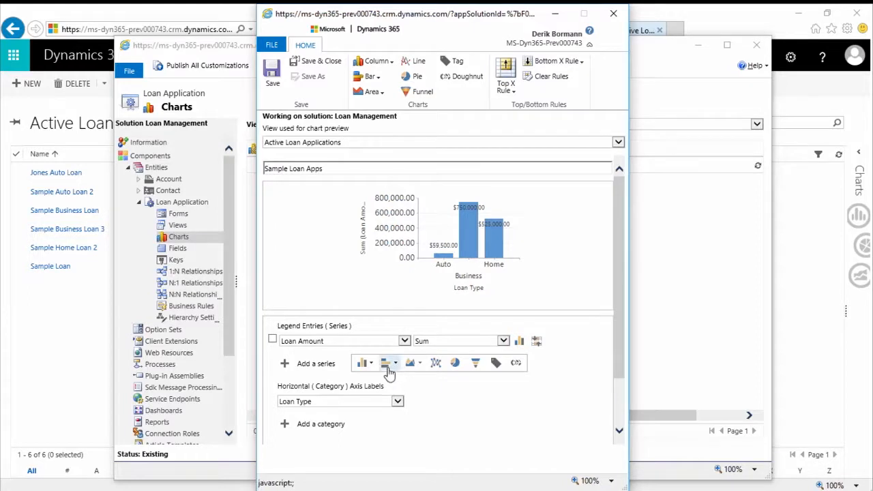
Step: Try the Stacked Bar chart type for the Loan Amount series, and change it to Bar
left_click(388, 367)
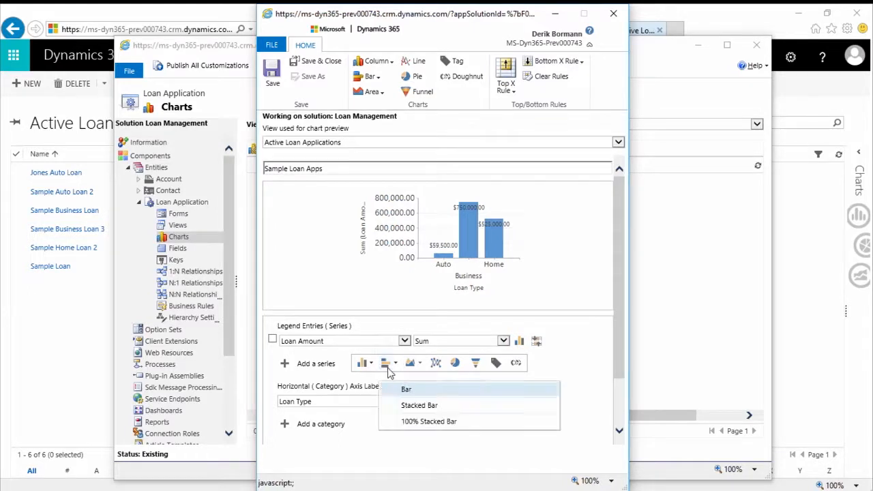
left_click(419, 406)
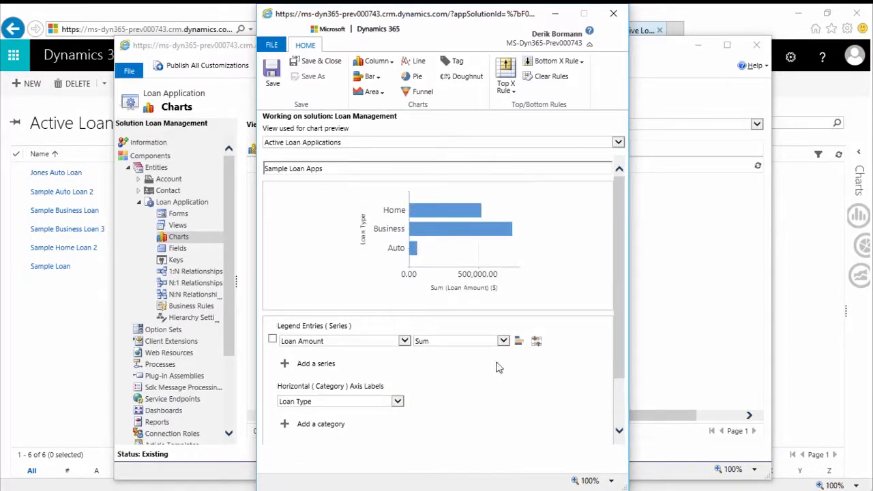
left_click(517, 342)
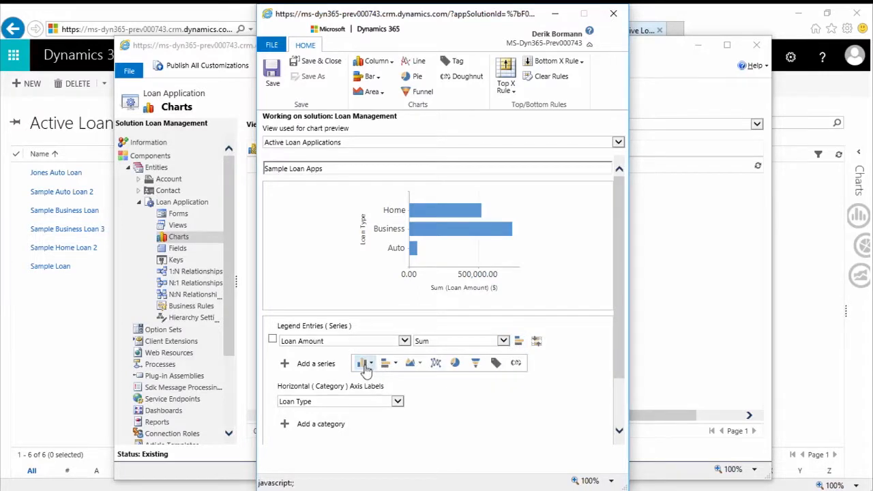
left_click(384, 365)
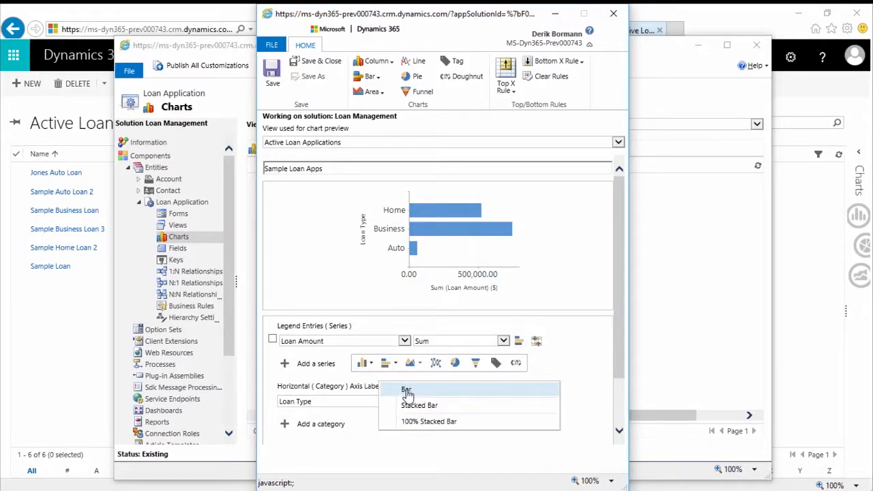
left_click(407, 394)
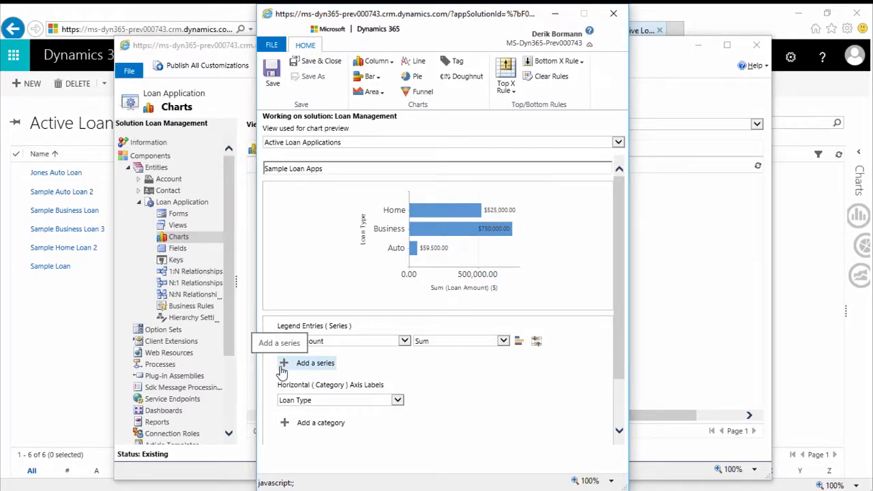
Step: Save and close the Sample Loan Apps chart, and publish all customizations
left_click(330, 67)
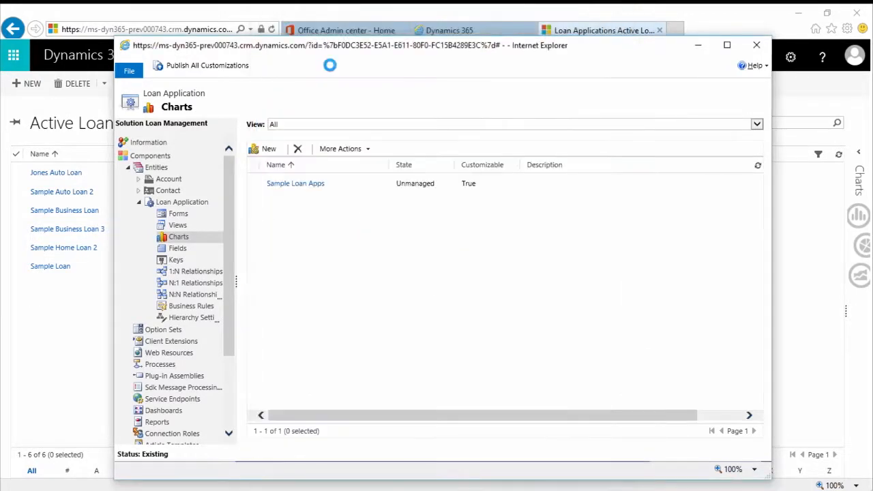
left_click(206, 65)
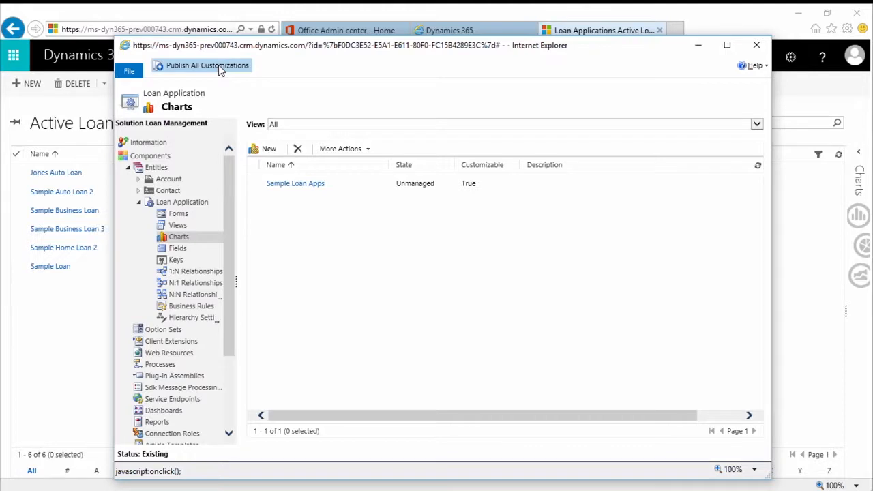
Step: Switch to the main Dynamics 365 window and reopen the Loan Applications list from the Sales area
left_click(56, 334)
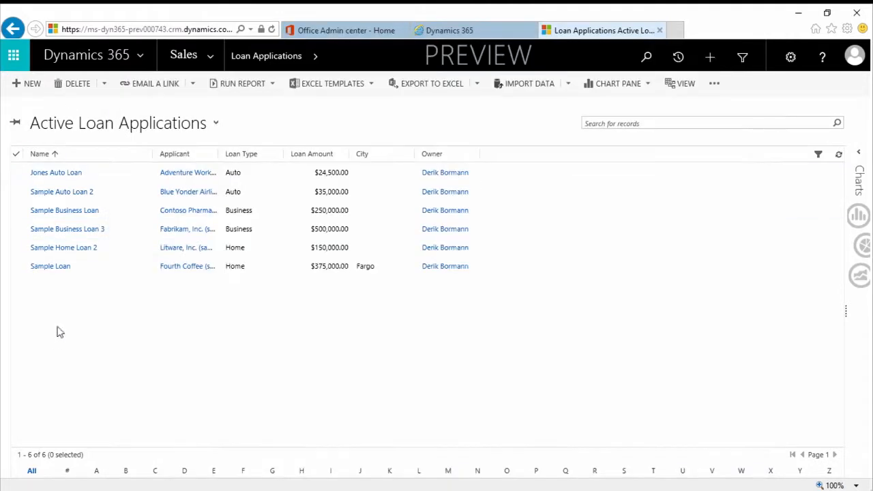
left_click(210, 60)
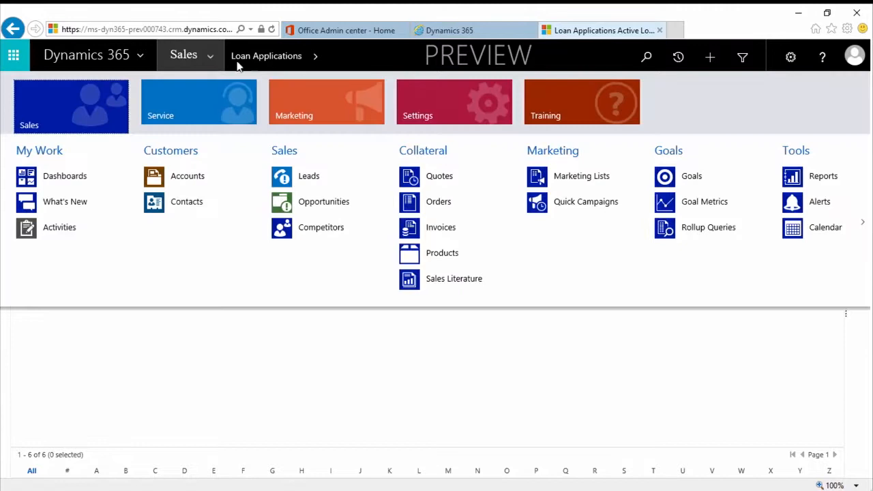
left_click(863, 222)
left_click(167, 176)
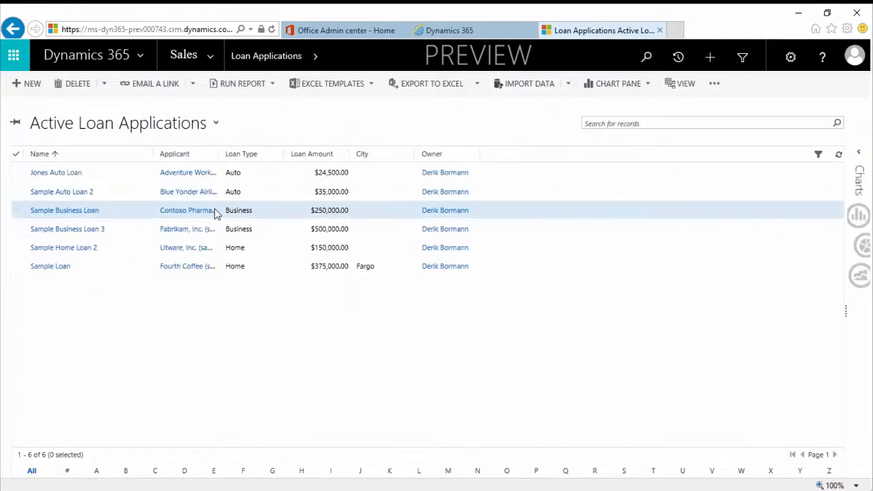
Step: Expand the chart pane beside the list and filter the records by the chart's Business bar, and clear that filter
left_click(861, 157)
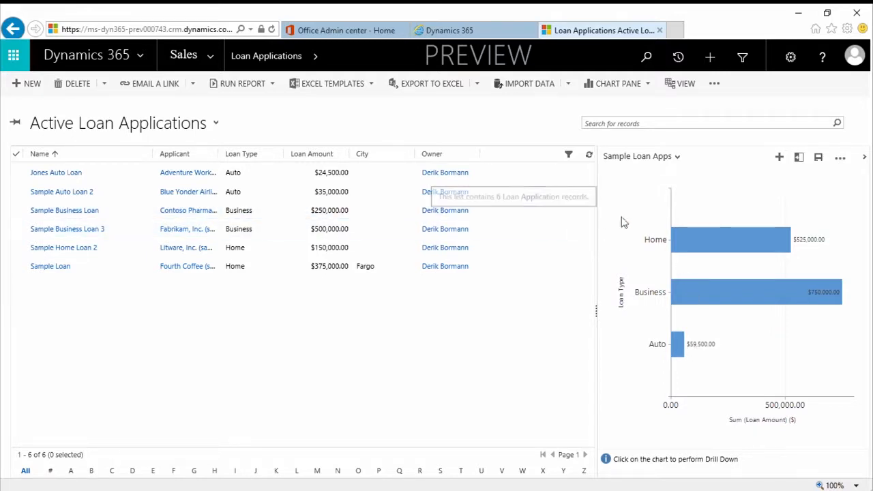
left_click(722, 302)
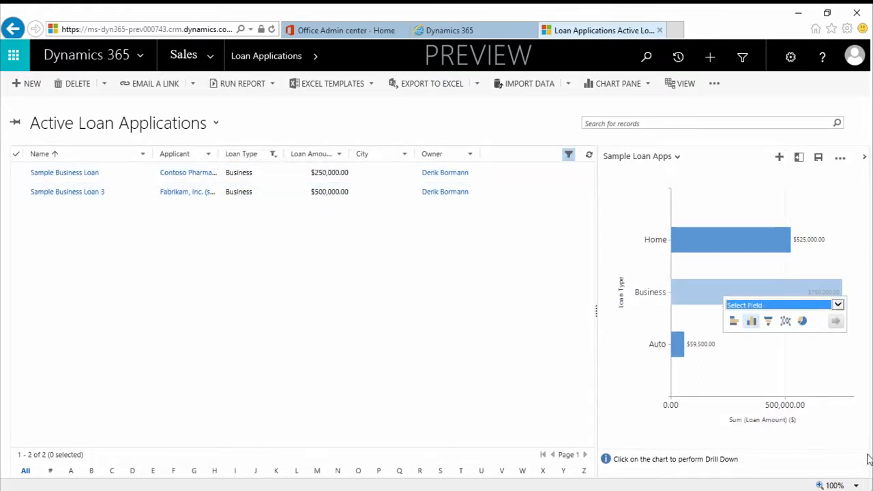
left_click(718, 199)
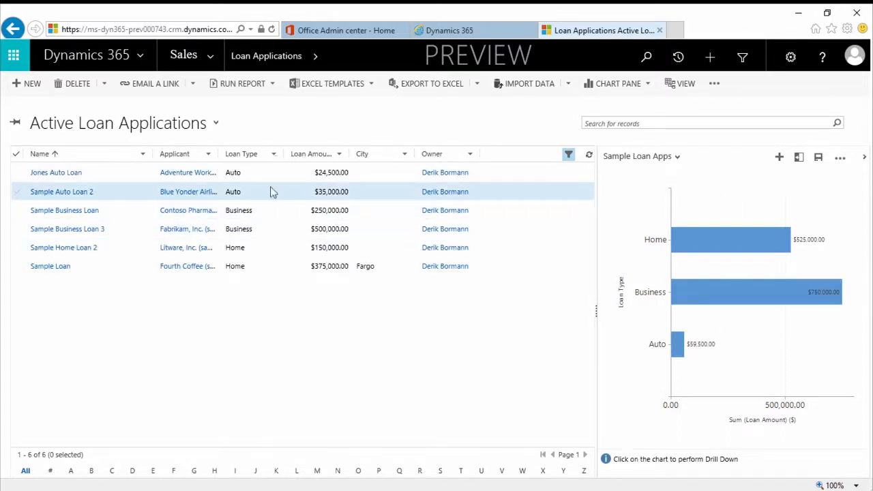
Step: Switch the list to the My Active Loan Applications view
left_click(214, 126)
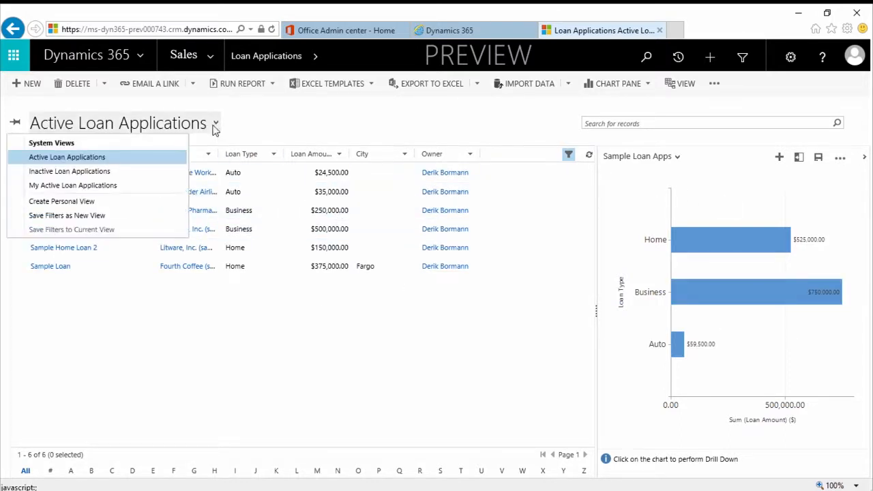
left_click(144, 186)
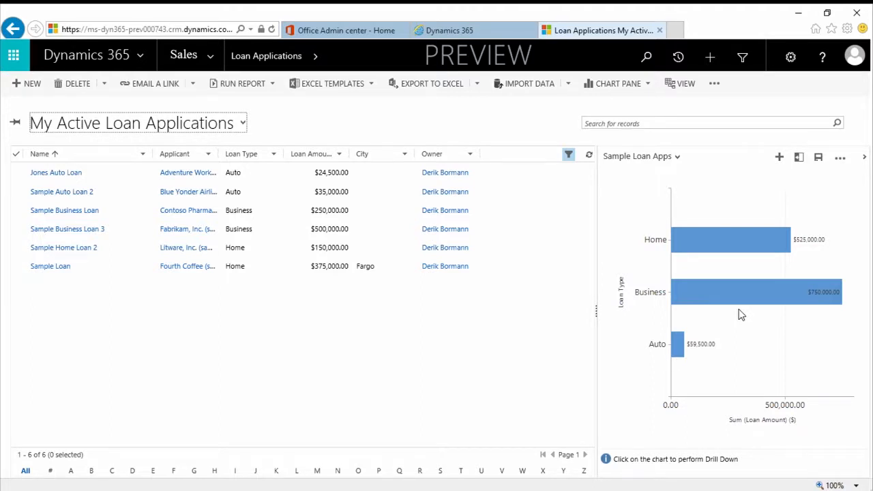
left_click(839, 160)
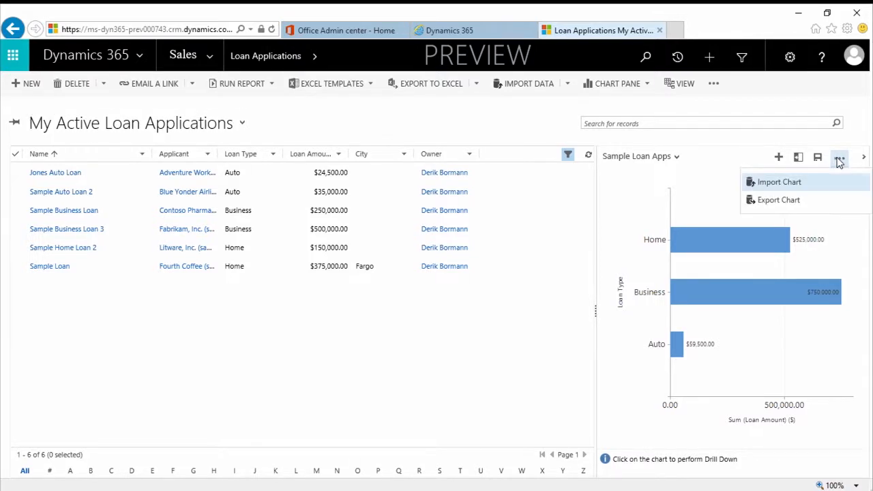
left_click(749, 157)
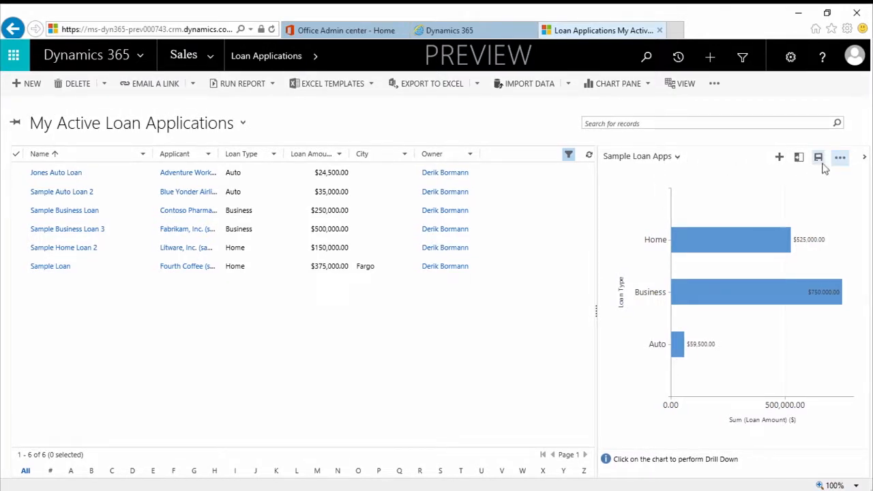
left_click(779, 158)
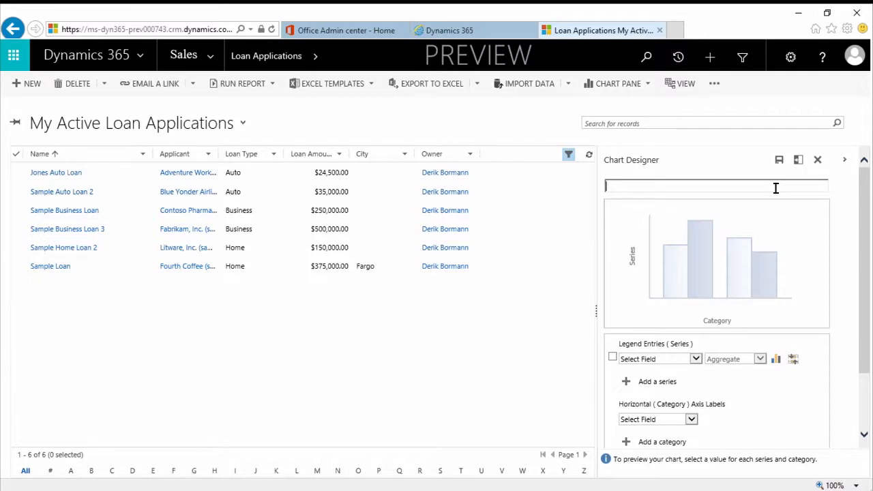
left_click(818, 159)
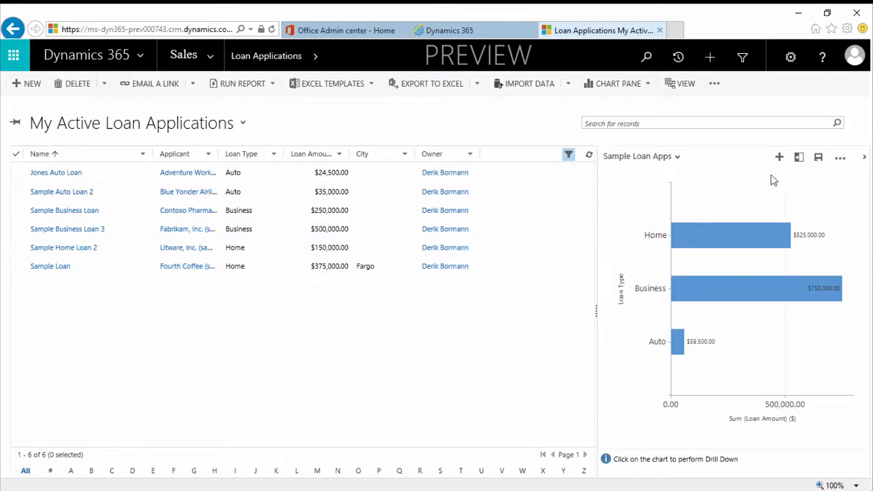
left_click(839, 159)
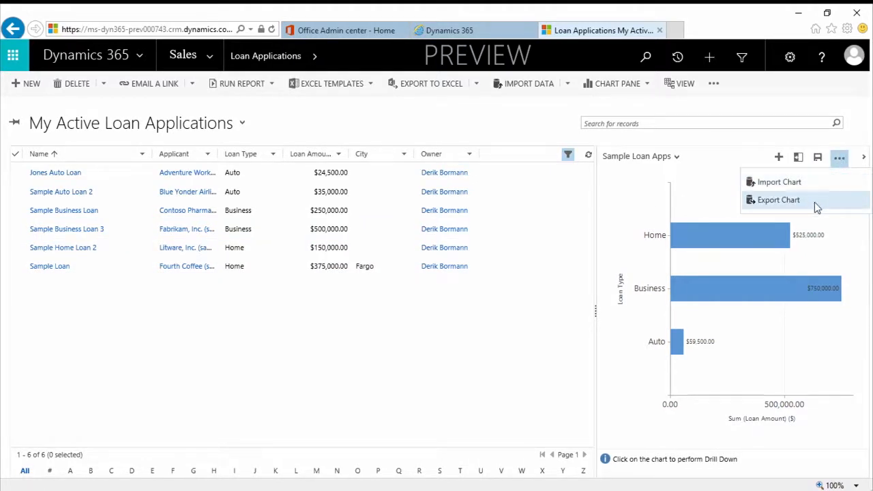
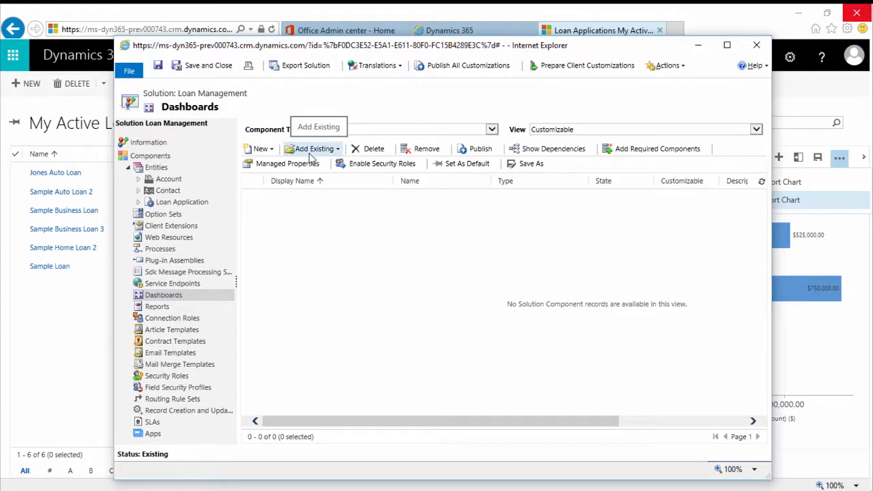
Step: Create a dashboard in the Loan Management solution with the 2-Column Regular Dashboard layout and name it Sample Dashboard
left_click(270, 150)
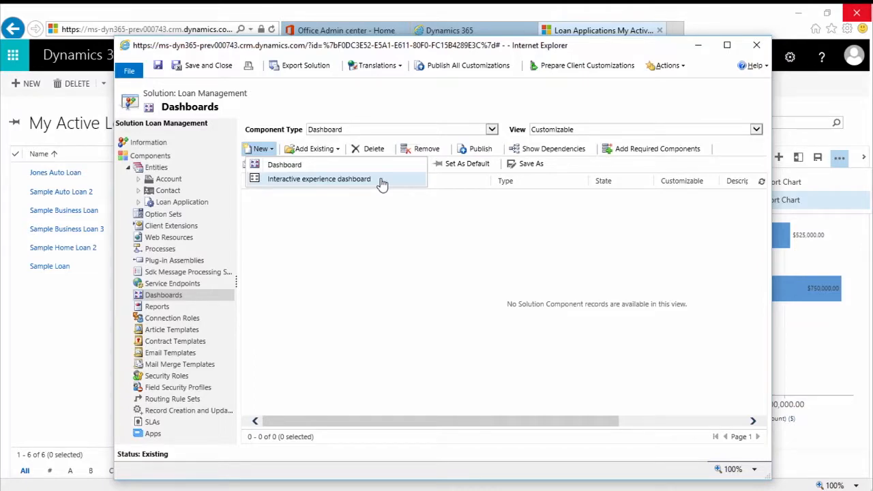
left_click(298, 167)
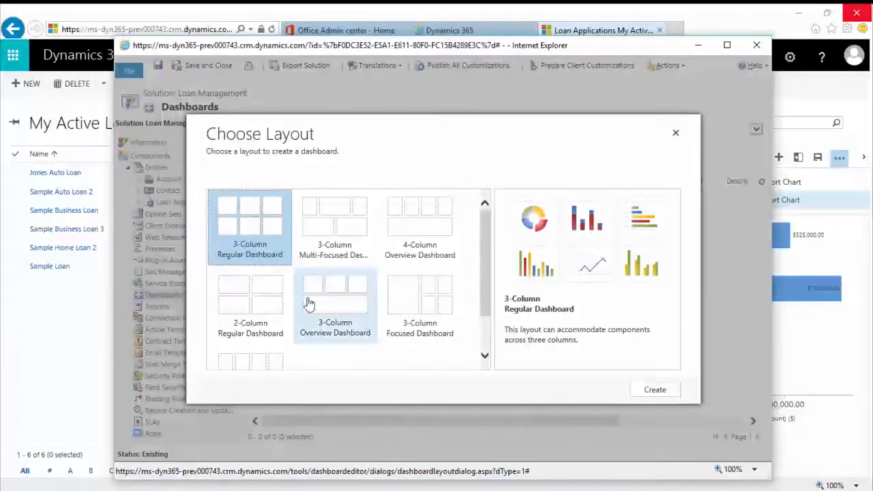
scroll(247, 316, "down", 1)
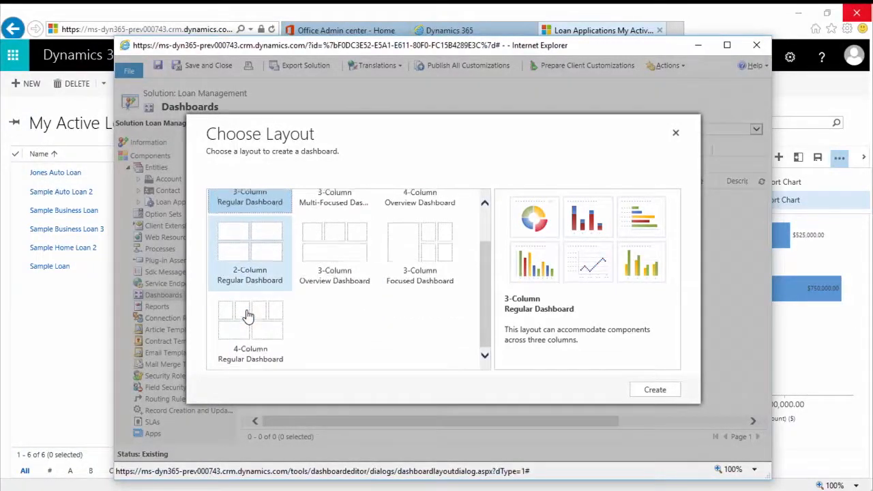
scroll(248, 316, "up", 1)
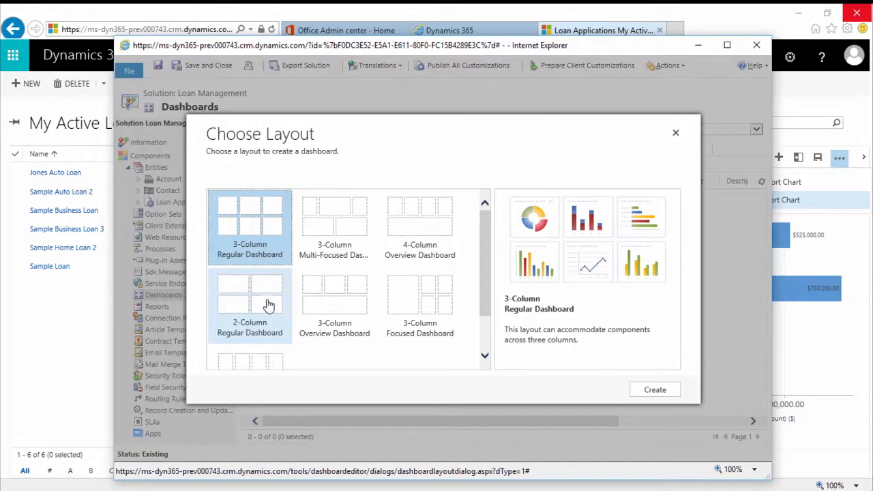
left_click(269, 309)
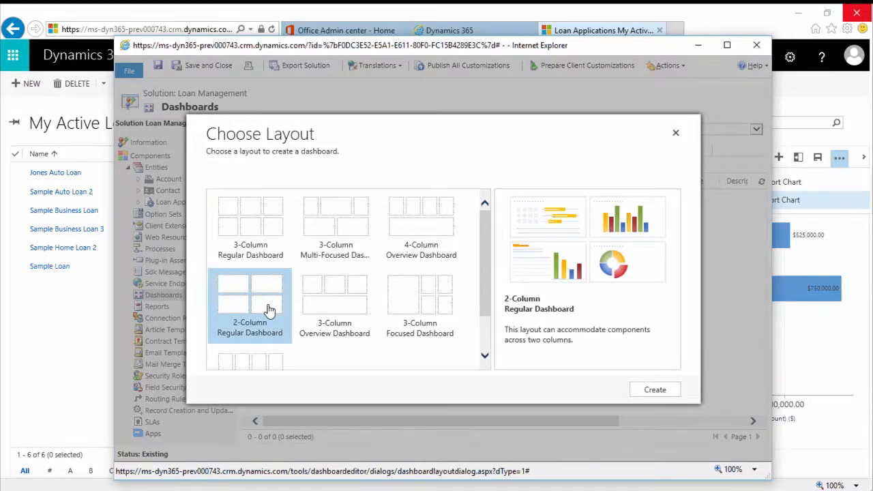
left_click(656, 390)
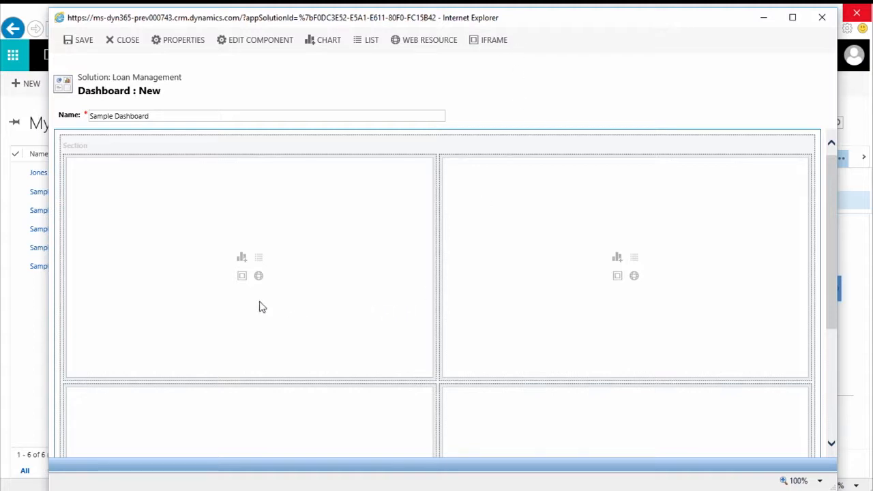
Step: Add the Sample Loan Apps chart for Loan Application records, using the Active Loan Applications view, to the first dashboard cell
left_click(242, 261)
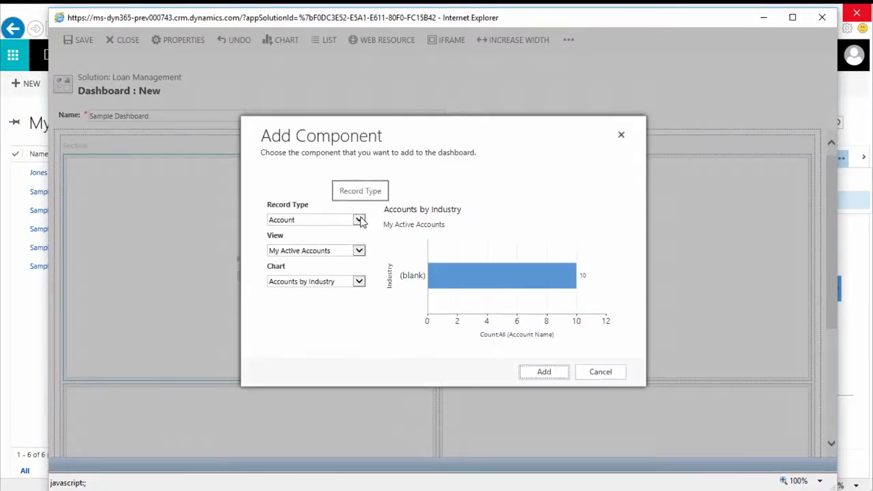
left_click(360, 220)
scroll(362, 293, "down", 6)
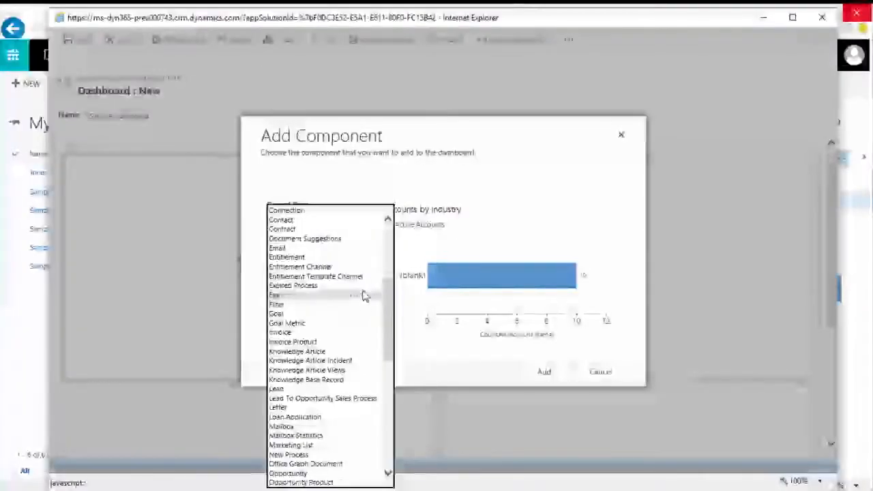
left_click(360, 419)
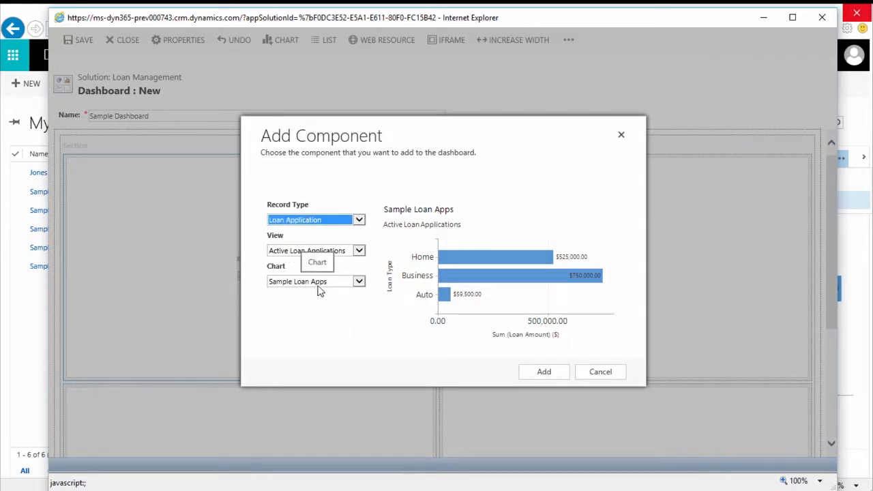
left_click(529, 373)
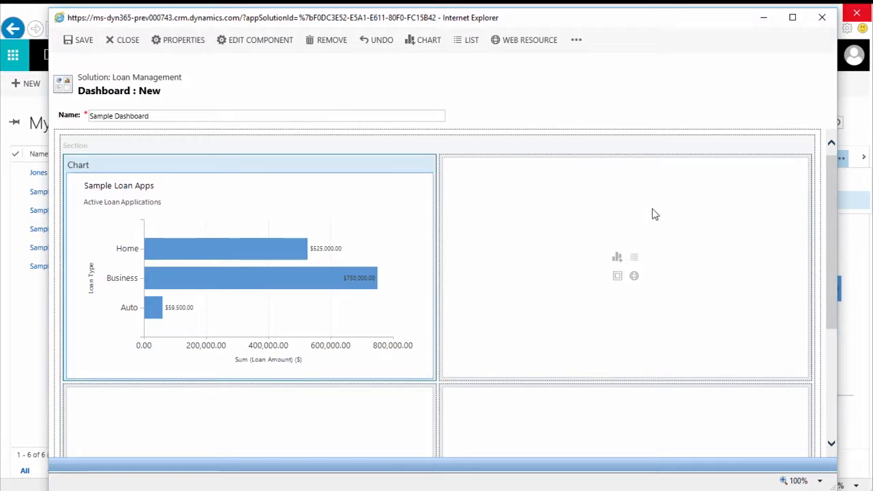
Step: Add a Loan Applications list with the My Active Loan Applications view to the empty cell beside the chart
left_click(634, 259)
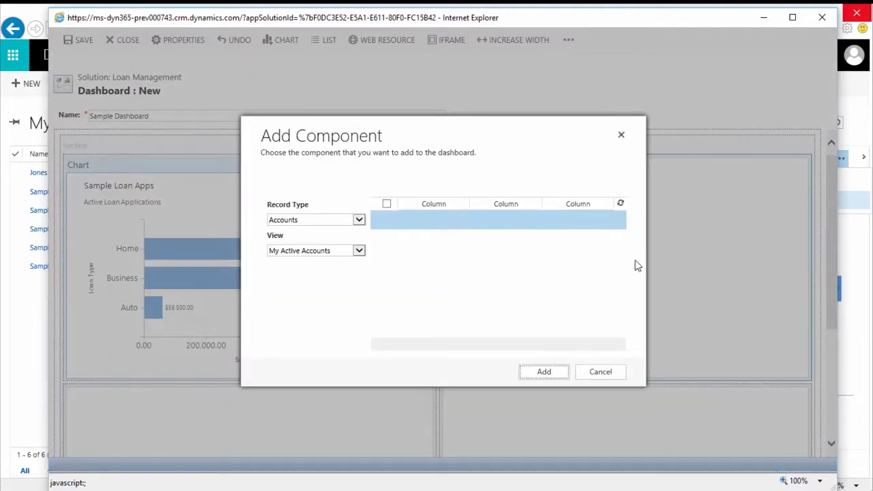
left_click(356, 221)
scroll(348, 308, "down", 4)
scroll(348, 308, "down", 8)
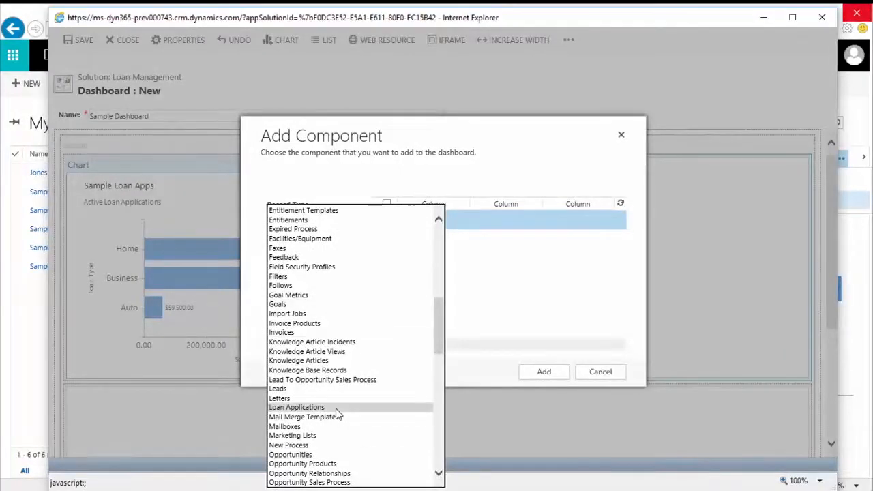
left_click(335, 407)
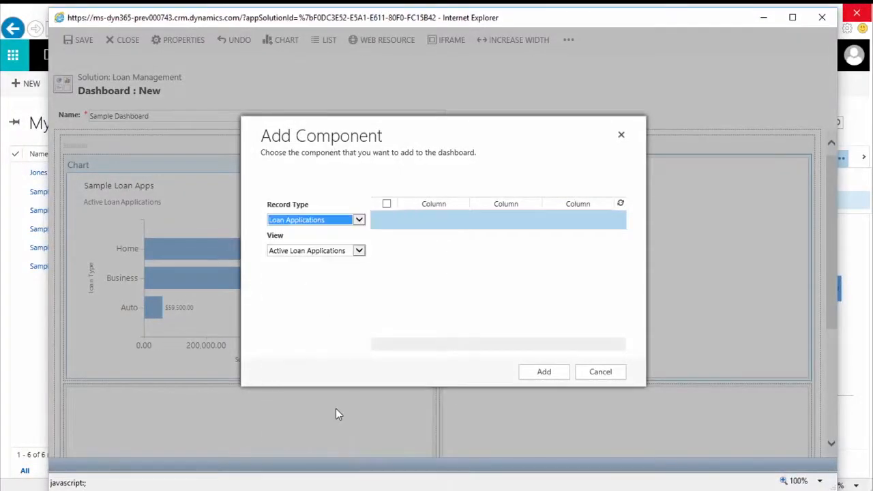
left_click(359, 250)
left_click(319, 273)
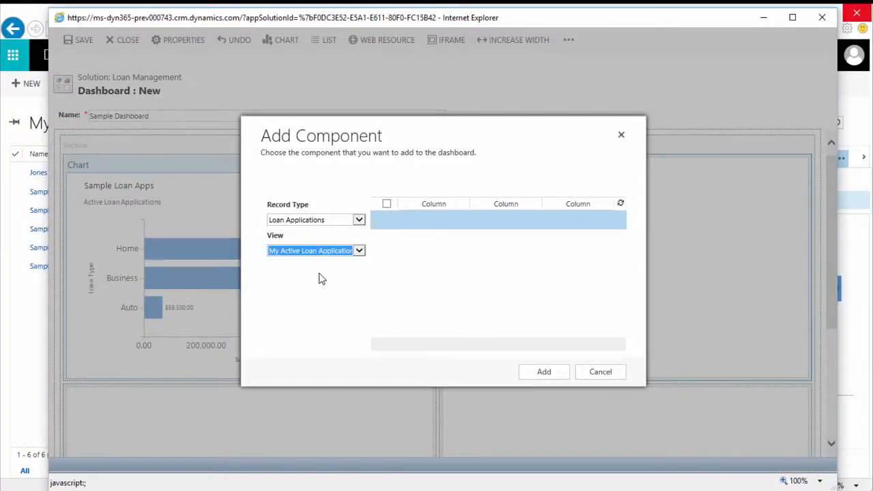
left_click(550, 372)
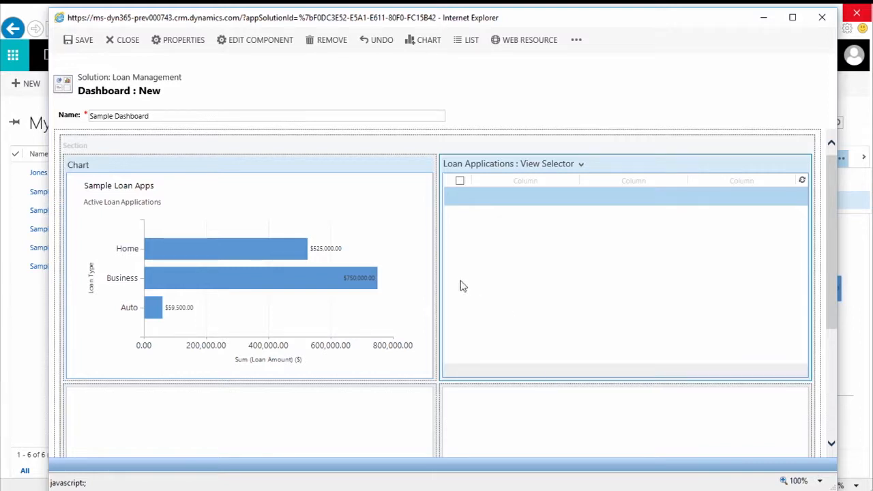
Step: Decrease the chart's width by one column and increase the Loan Applications list's width to fill the freed space
left_click(413, 291)
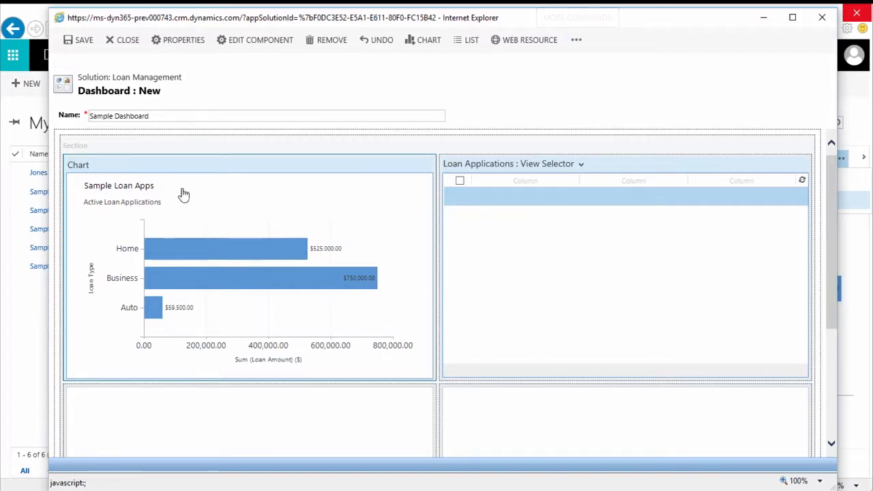
left_click(576, 41)
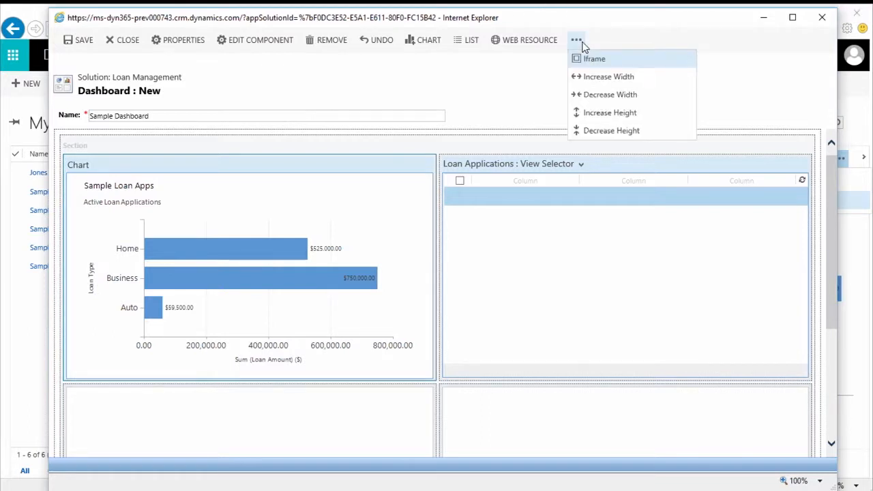
left_click(639, 93)
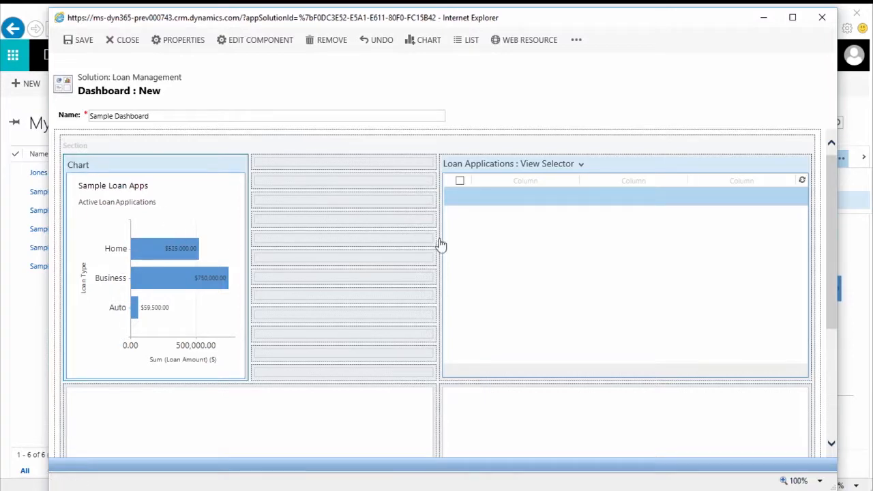
left_click(515, 271)
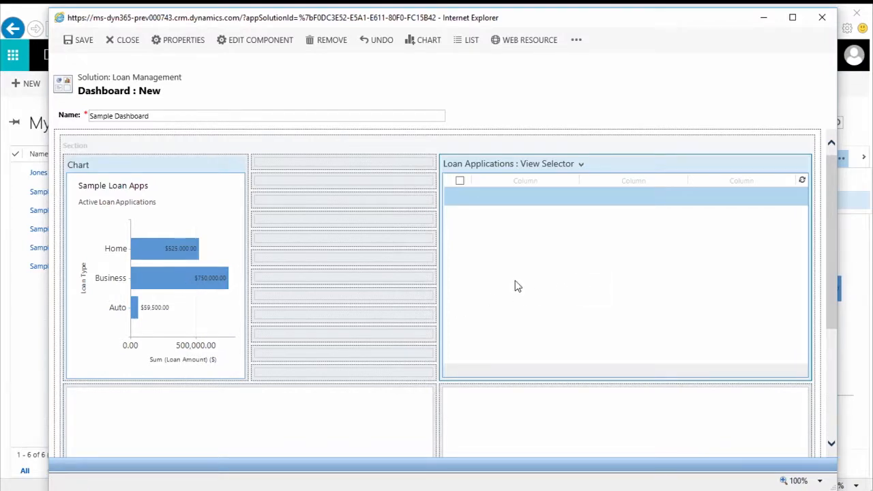
left_click(577, 39)
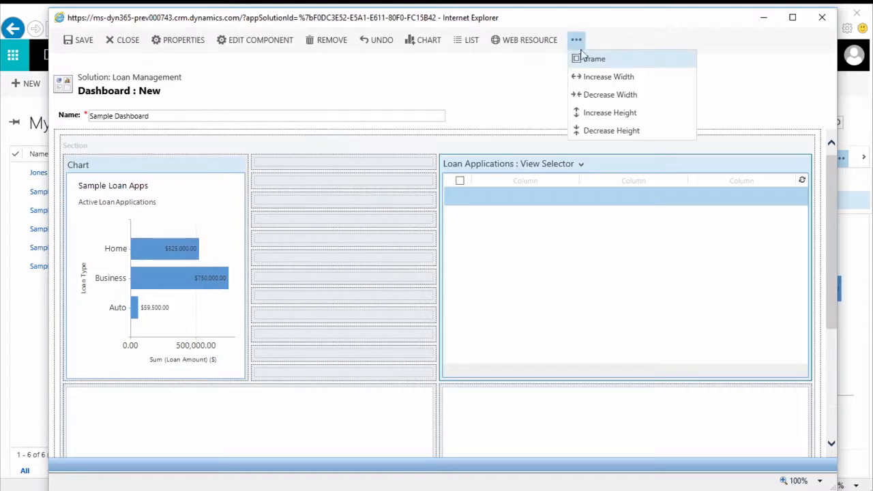
left_click(613, 76)
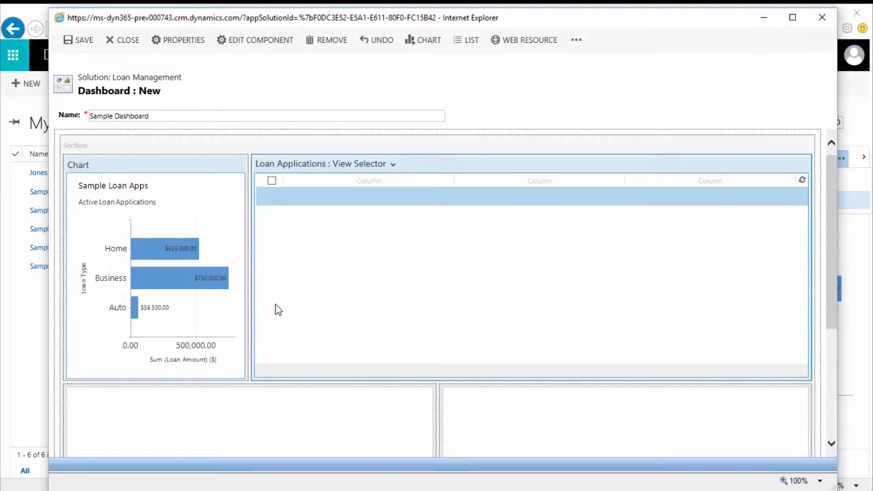
Step: Add an Accounts list with the My Active Accounts view to the empty cell below the chart
scroll(308, 279, "down", 3)
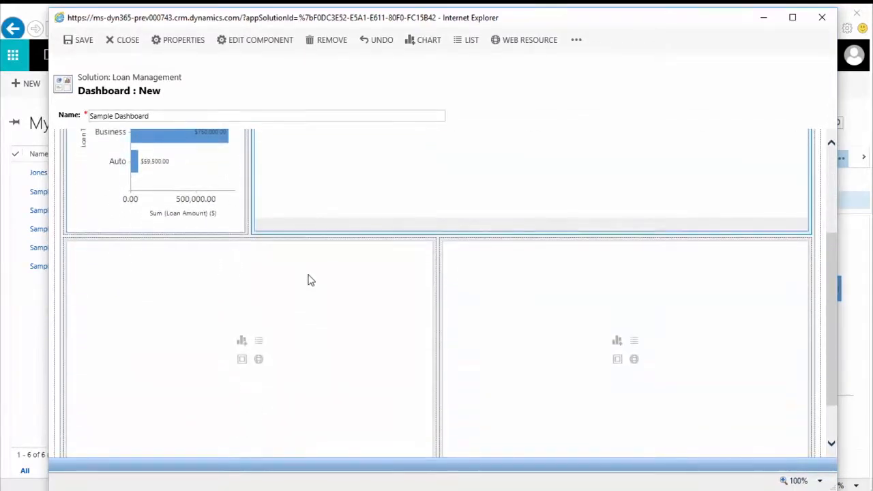
scroll(308, 280, "up", 3)
scroll(168, 282, "down", 2)
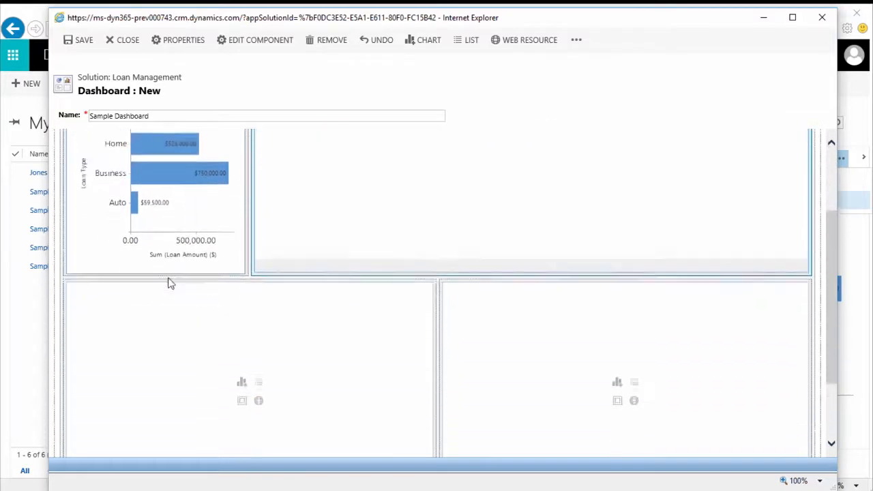
scroll(170, 283, "down", 1)
scroll(244, 338, "down", 1)
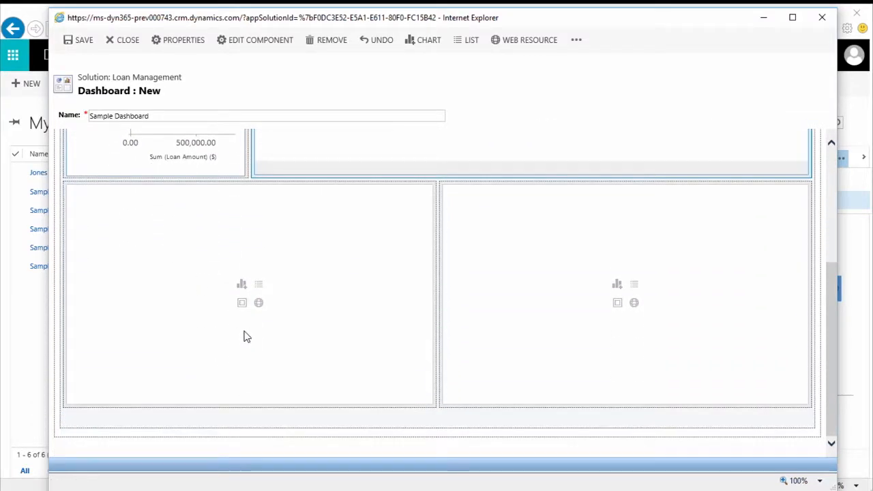
left_click(261, 289)
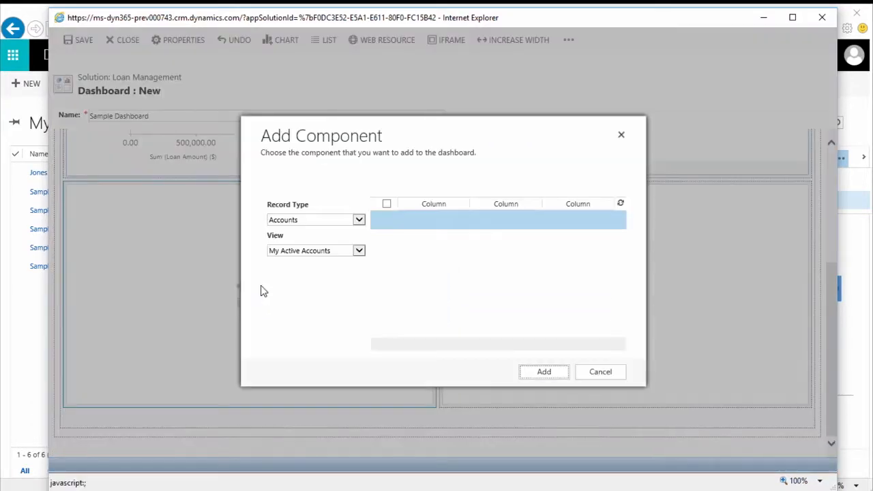
left_click(544, 372)
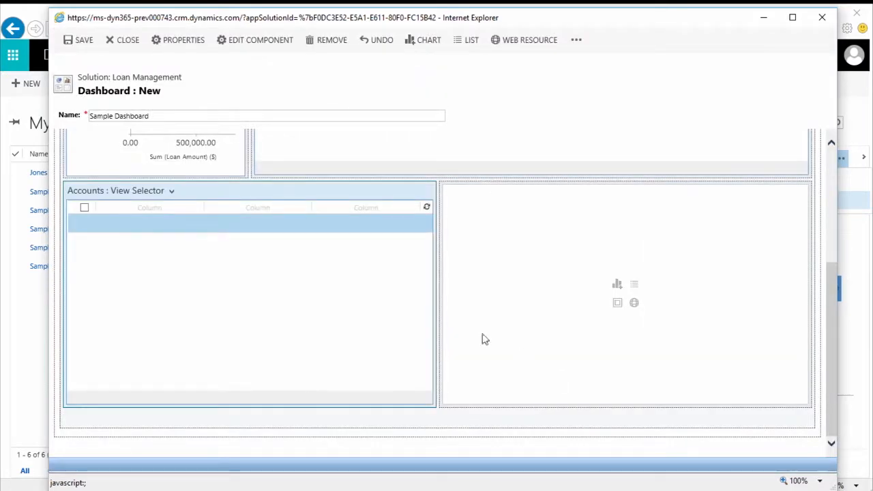
Step: Increase the Accounts list's width twice so it spans the full dashboard section
left_click(577, 42)
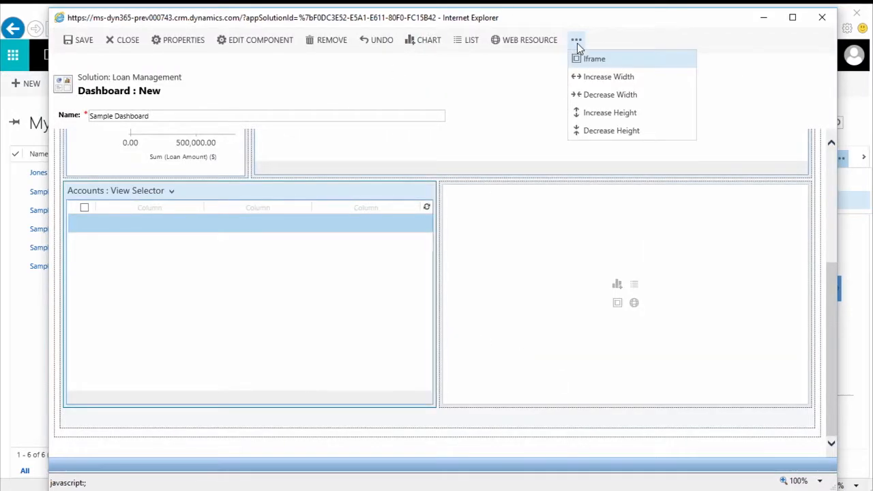
left_click(619, 79)
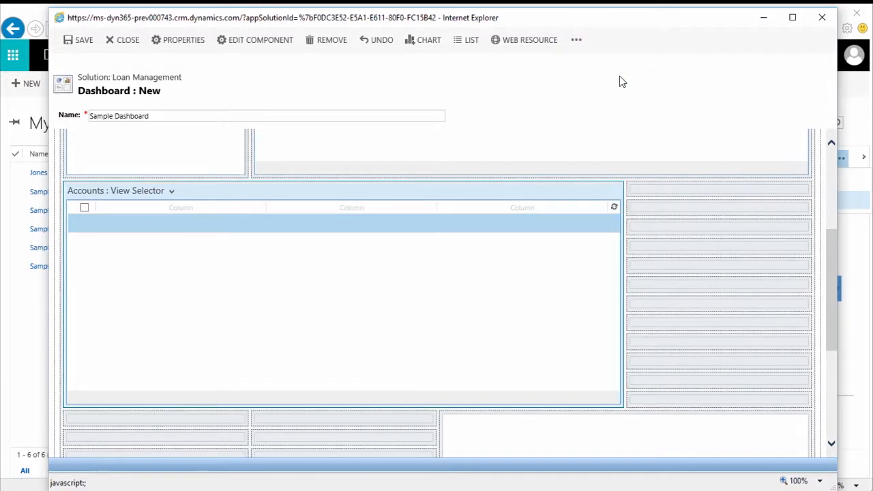
left_click(576, 42)
left_click(610, 79)
scroll(647, 283, "down", 2)
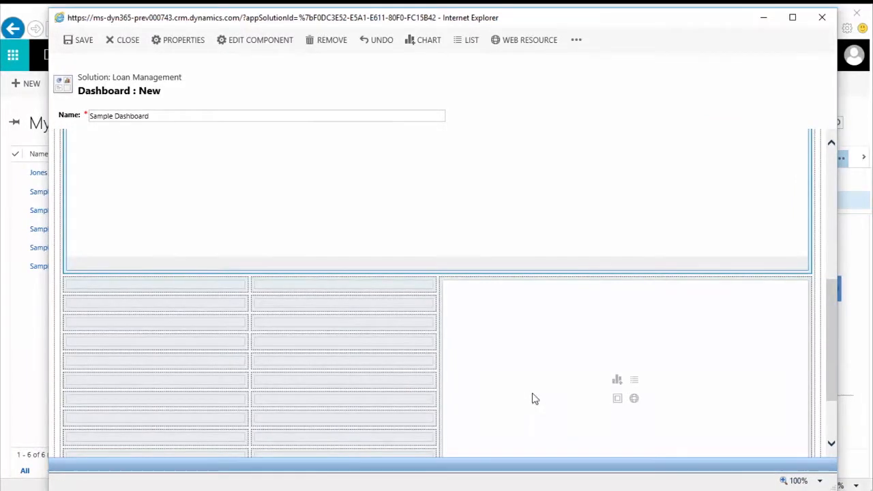
left_click(524, 366)
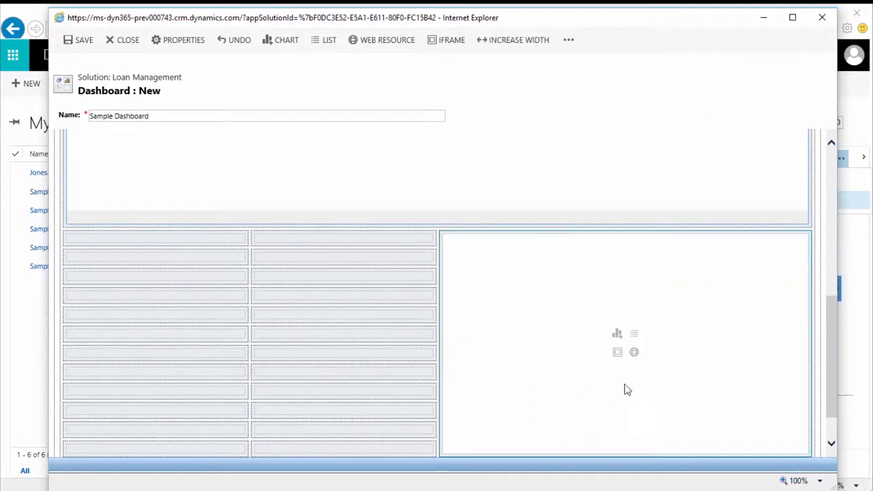
left_click(617, 354)
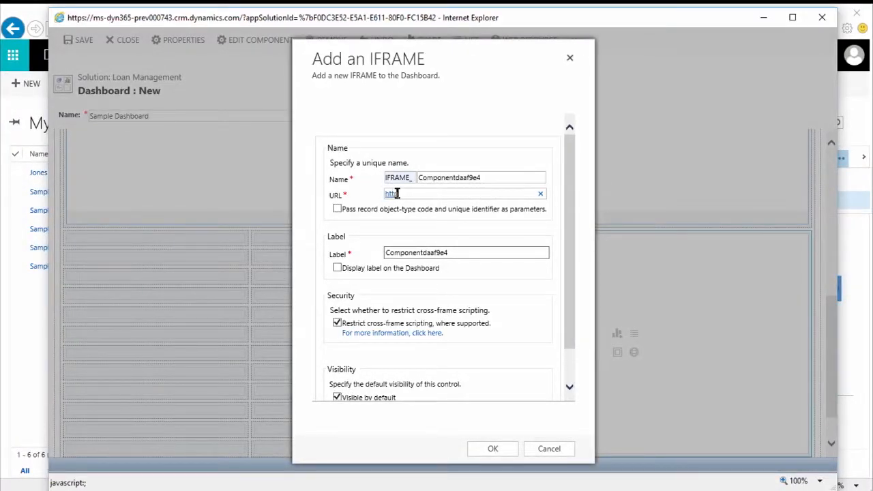
left_click(397, 194)
type("https://www.bing.com")
left_click(337, 322)
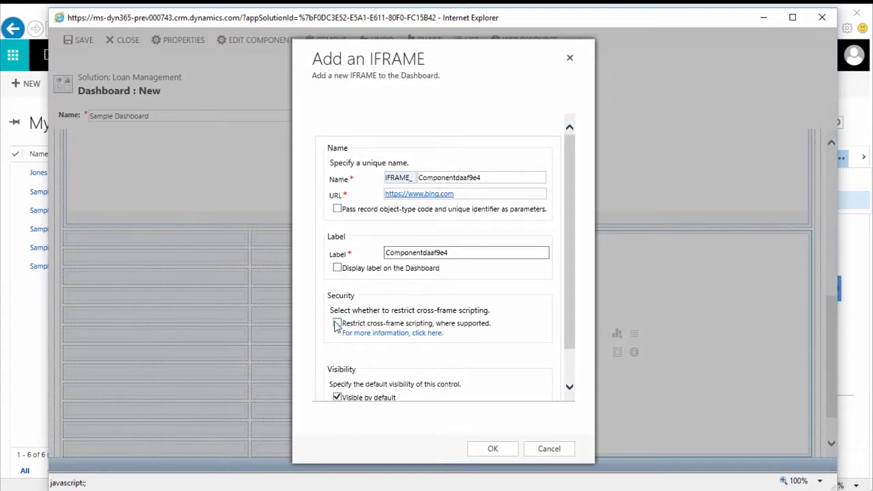
left_click(503, 450)
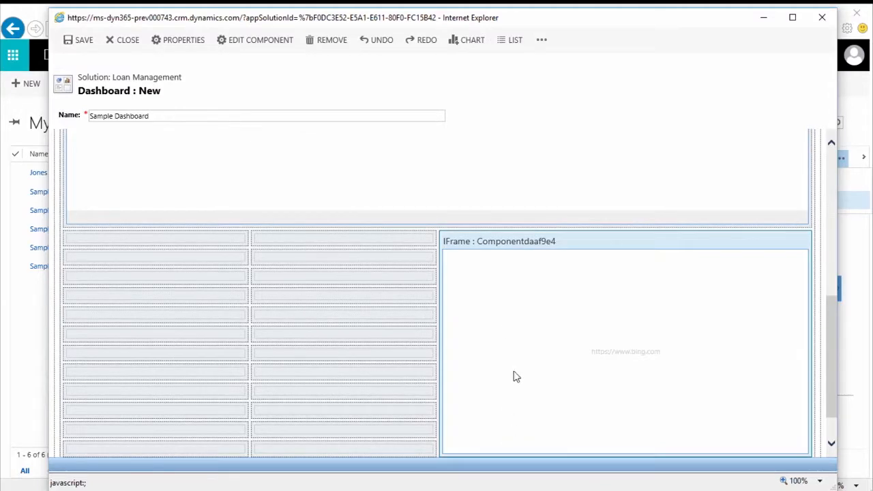
Step: Increase the IFRAME's width twice so it spans the full dashboard section
left_click(545, 42)
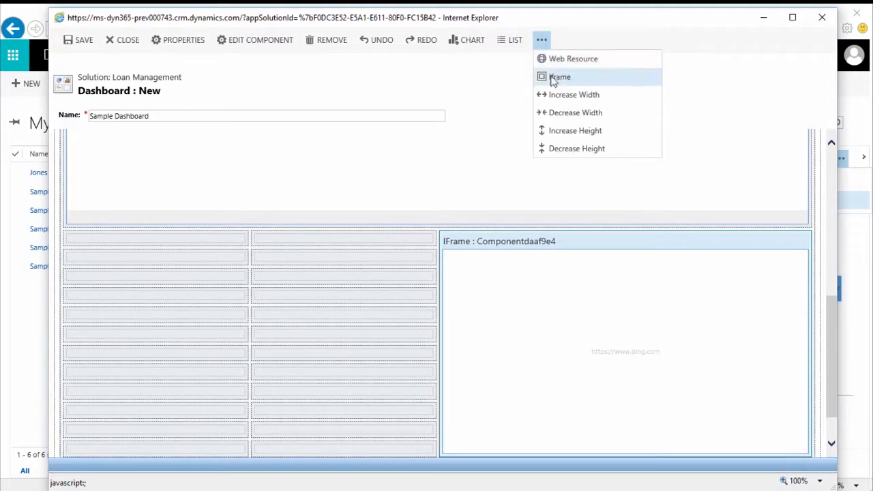
left_click(574, 98)
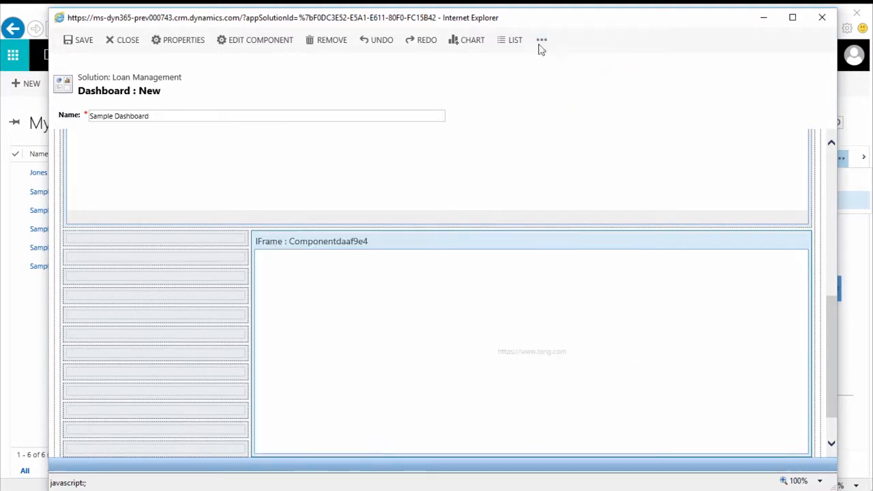
left_click(541, 40)
left_click(570, 98)
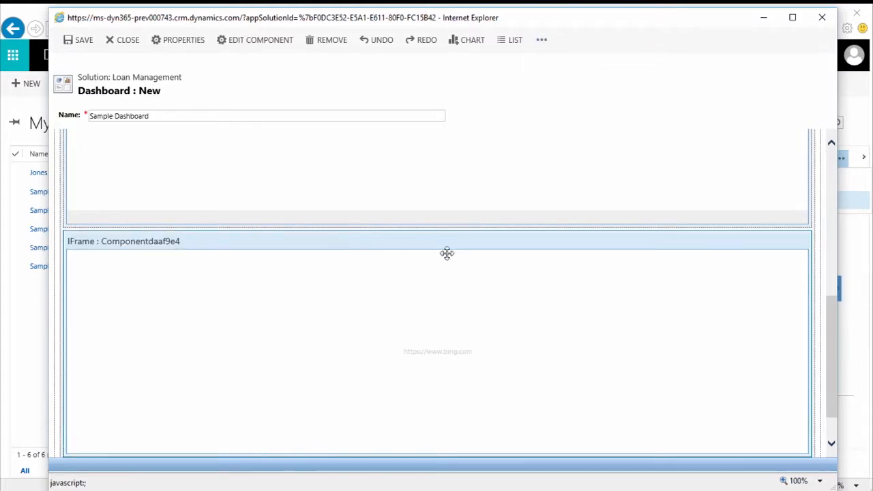
Step: Save the Sample Dashboard and close the dashboard designer
scroll(449, 266, "up", 5)
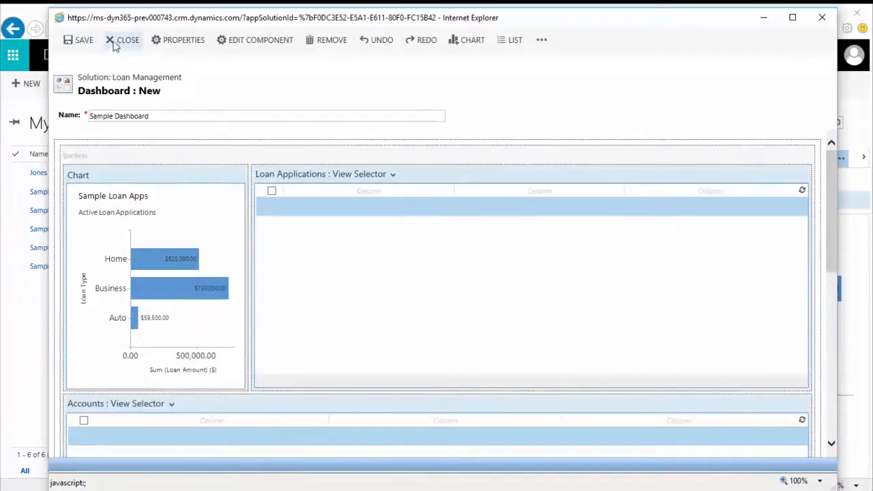
left_click(83, 41)
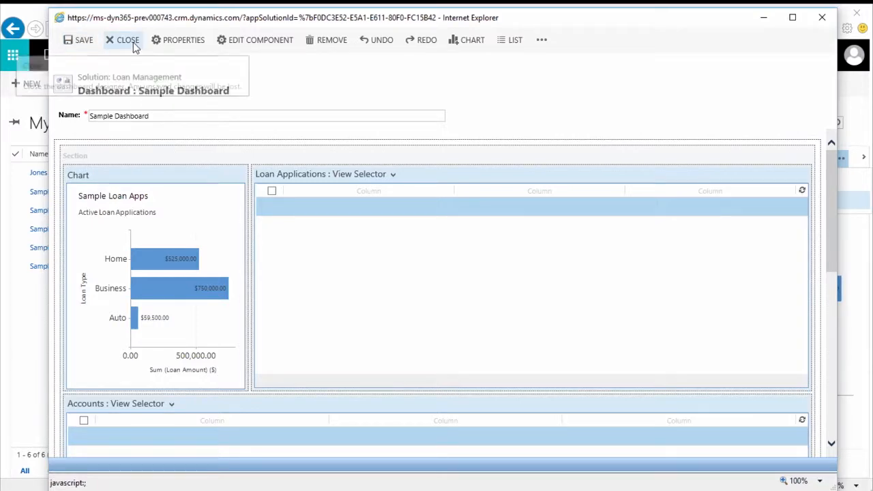
left_click(127, 41)
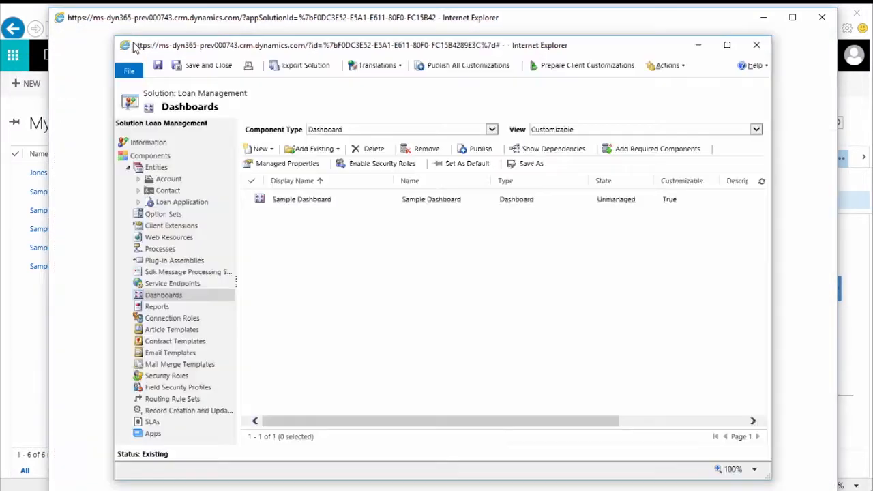